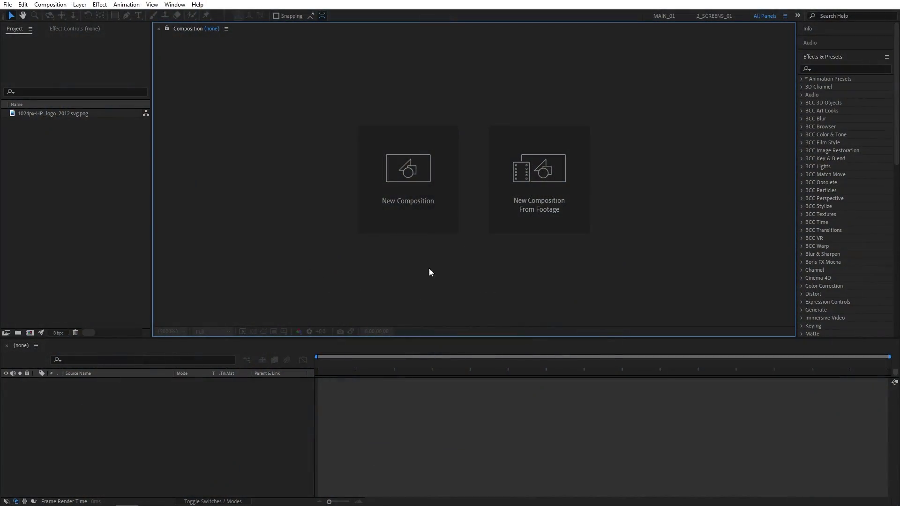
Step: Create the 'Render' composition at 1920×1080, 30 fps, 10 seconds, with the Classic 3D renderer
{"action": "key", "text": "ctrl+n"}
{"action": "type", "text": "Render"}
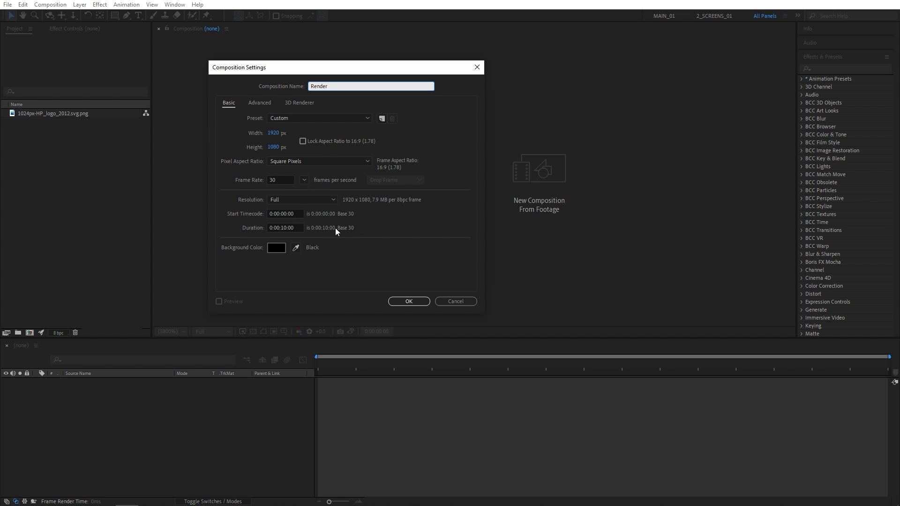
{"action": "left_click", "coordinate": [296, 103]}
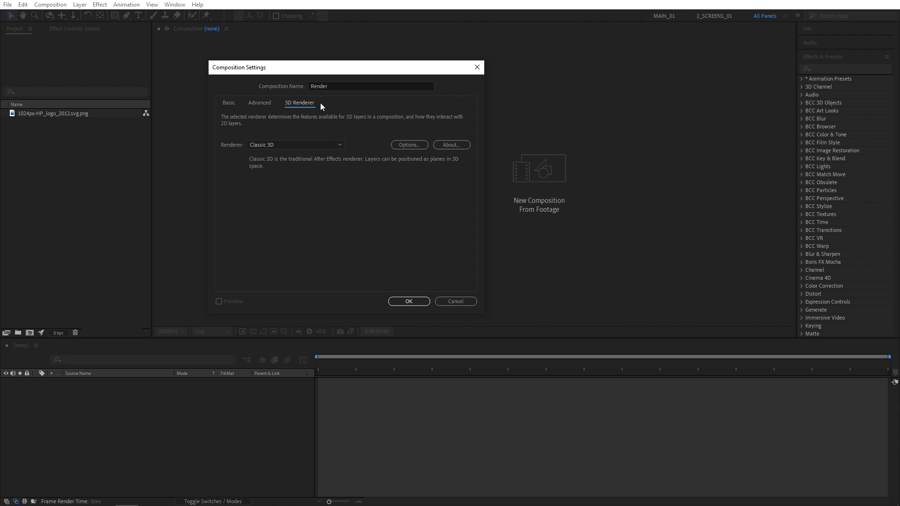
{"action": "left_click", "coordinate": [262, 144]}
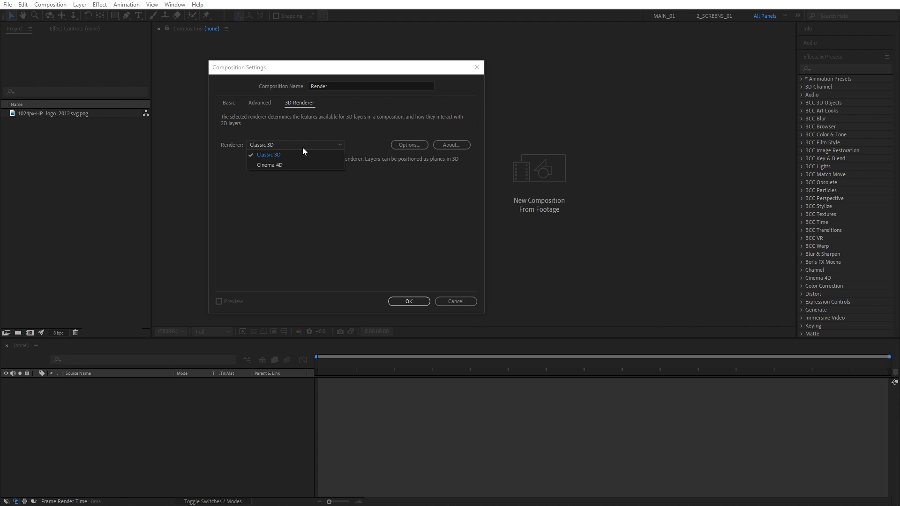
{"action": "left_click", "coordinate": [289, 154]}
Step: Add the HP logo image to the Render timeline and scale it to 80%
{"action": "left_click", "coordinate": [409, 301]}
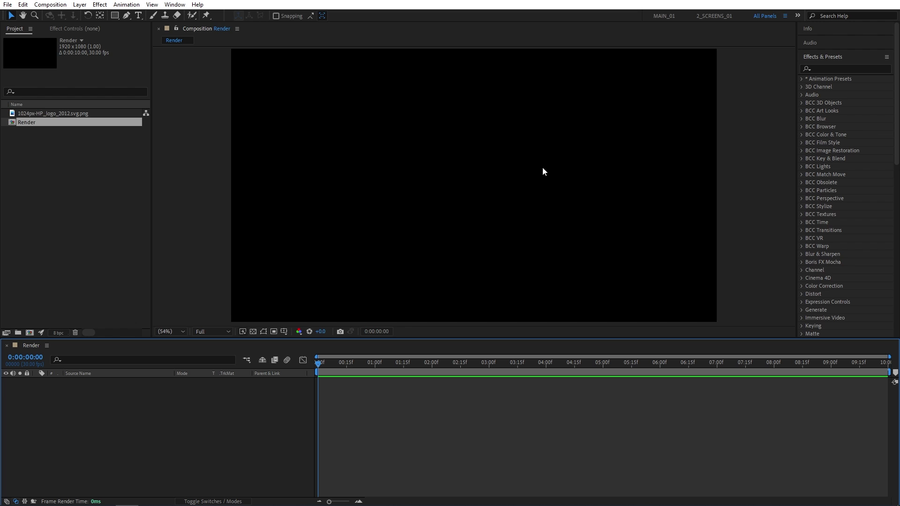
{"action": "left_click_drag", "start_coordinate": [81, 115], "coordinate": [175, 435]}
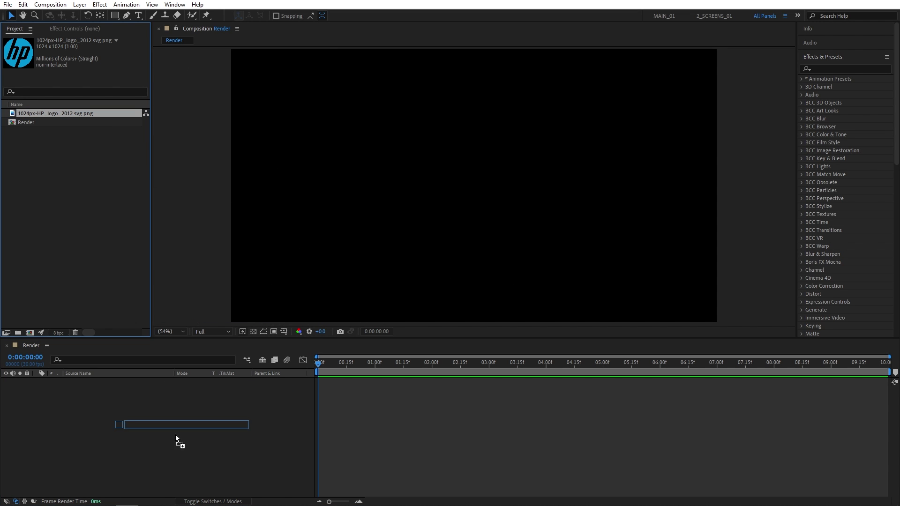
{"action": "key", "text": "s"}
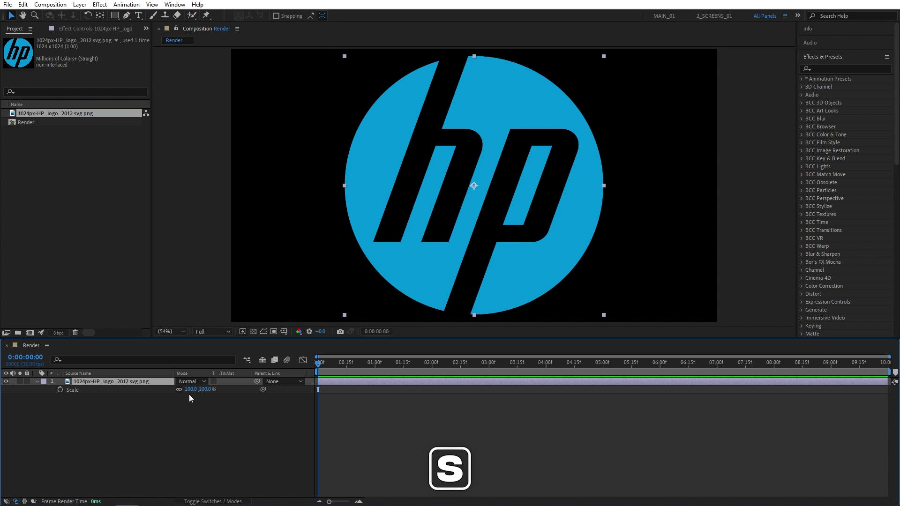
{"action": "left_click", "coordinate": [191, 389]}
{"action": "type", "text": "80"}
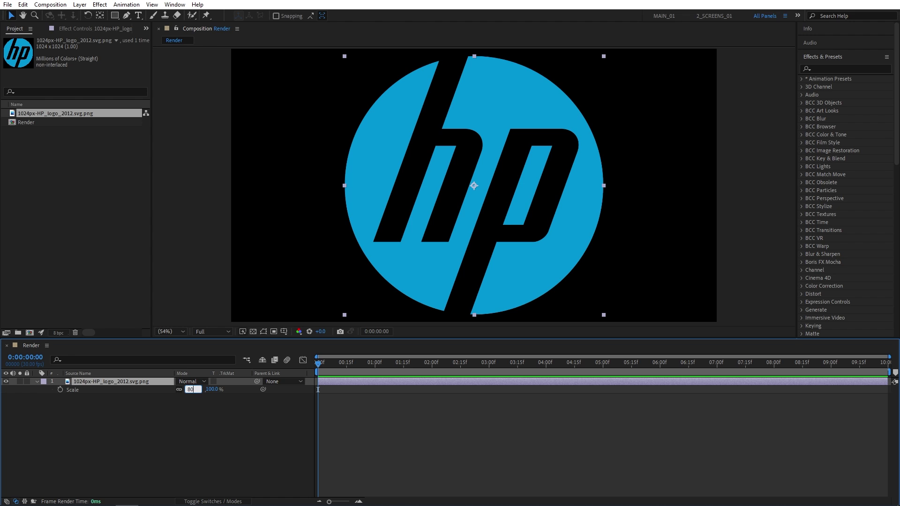
{"action": "key", "text": "Return"}
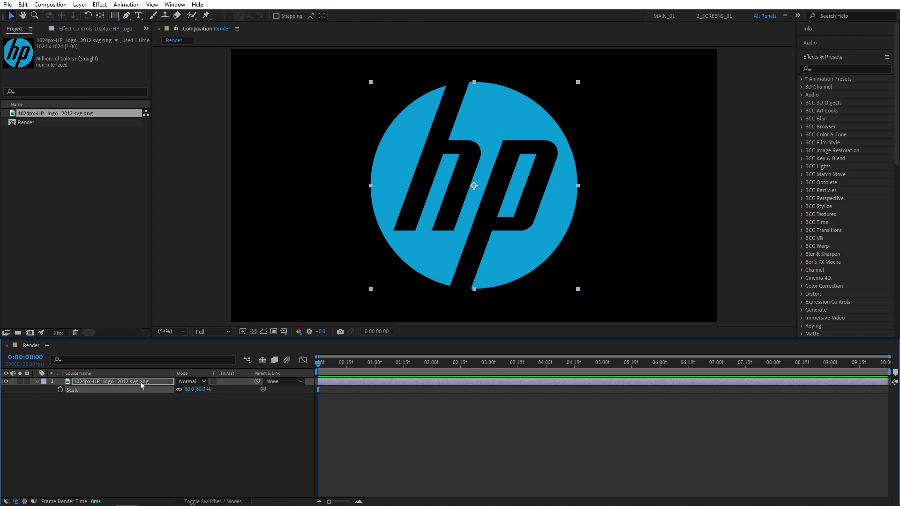
Step: Pre-compose the logo layer into 'Logo', moving all attributes
{"action": "right_click", "coordinate": [140, 382]}
{"action": "left_click", "coordinate": [183, 374]}
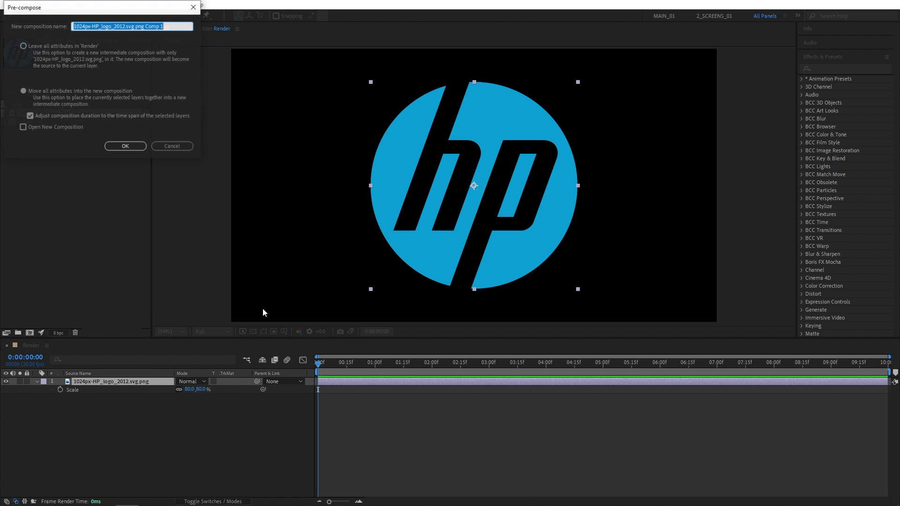
{"action": "type", "text": "Logo"}
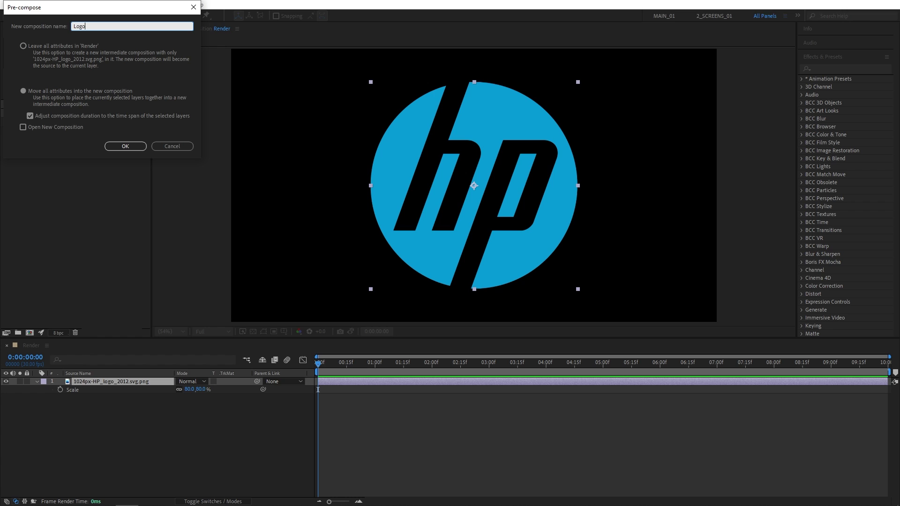
{"action": "left_click", "coordinate": [39, 92]}
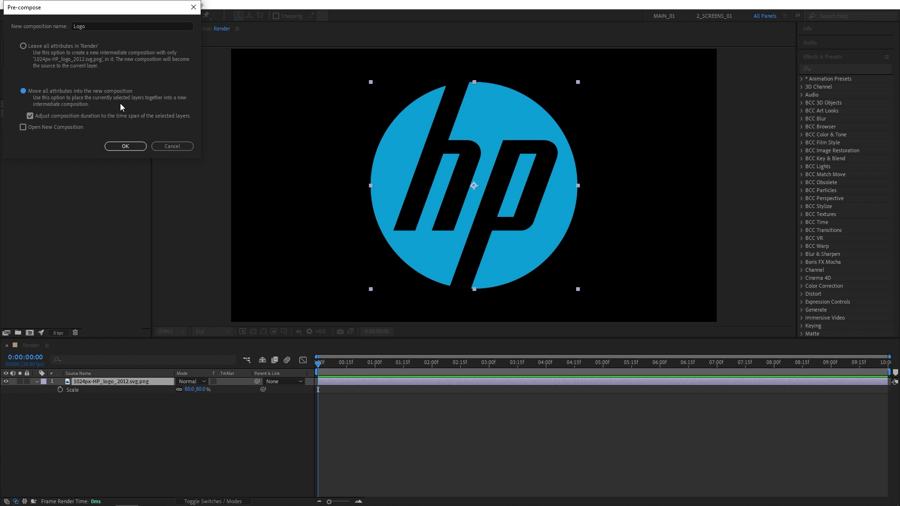
{"action": "left_click", "coordinate": [126, 147]}
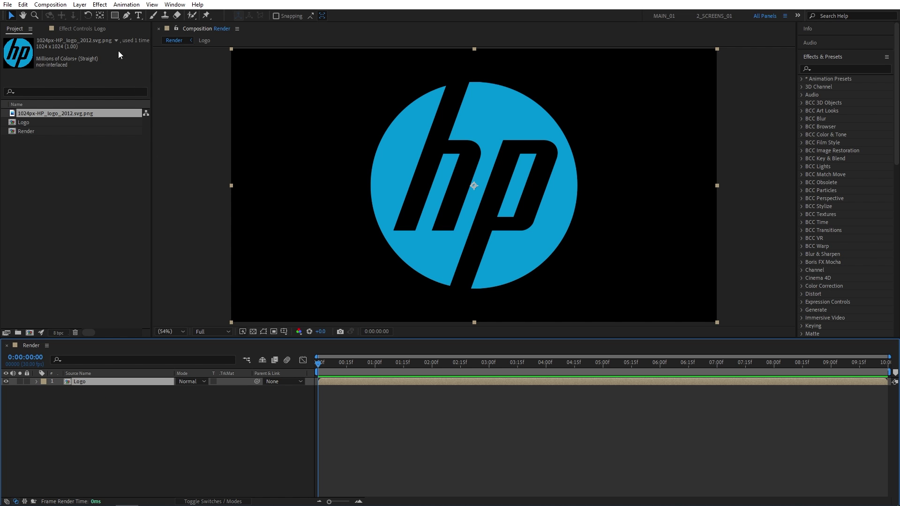
Step: Run Layer > Auto-trace on the Logo layer using the Alpha channel defaults
{"action": "left_click", "coordinate": [80, 5]}
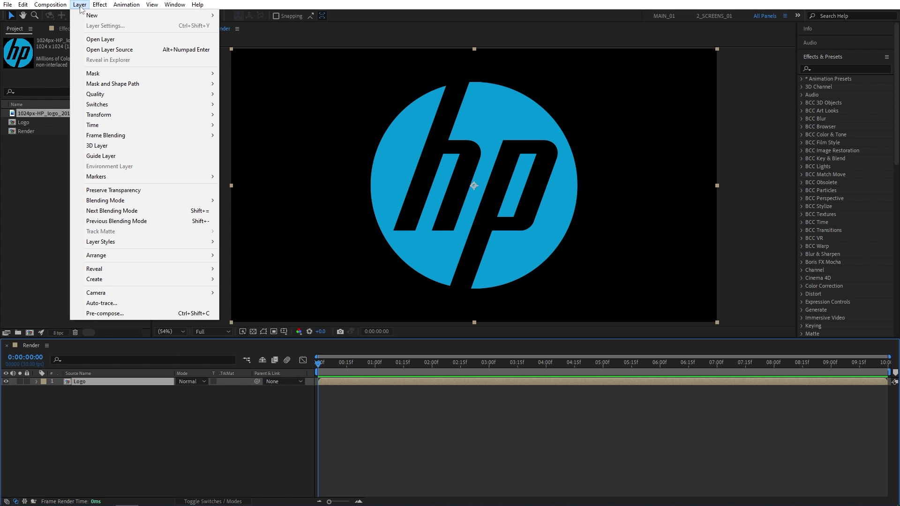
{"action": "left_click", "coordinate": [101, 303]}
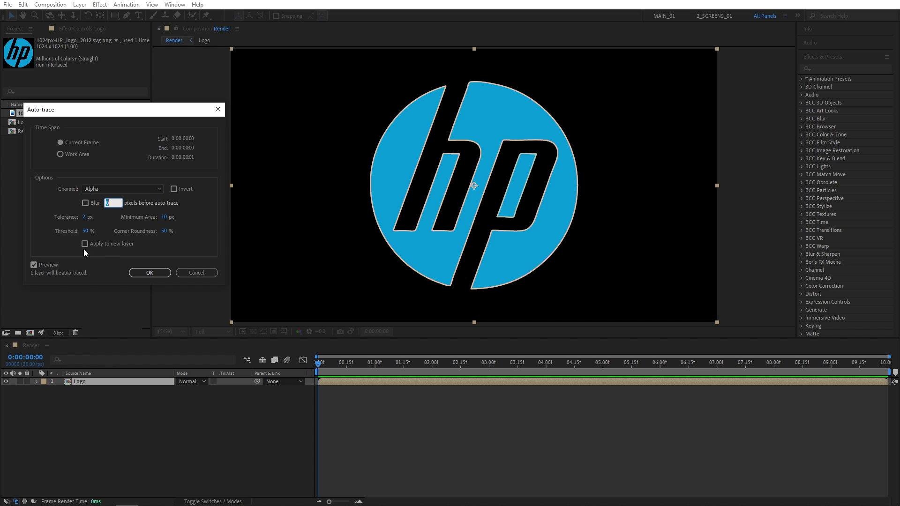
{"action": "left_click", "coordinate": [149, 273]}
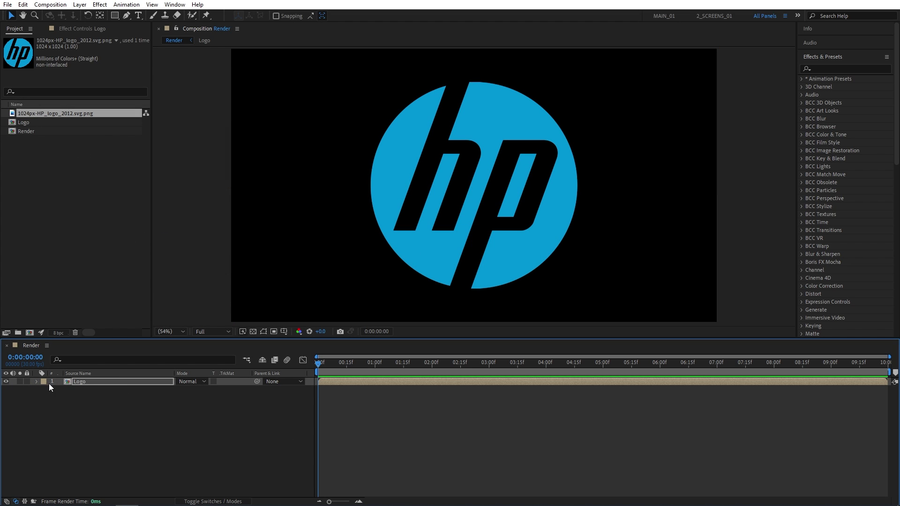
Step: Hide the Logo layer and create a new solid named Element
{"action": "left_click", "coordinate": [7, 382]}
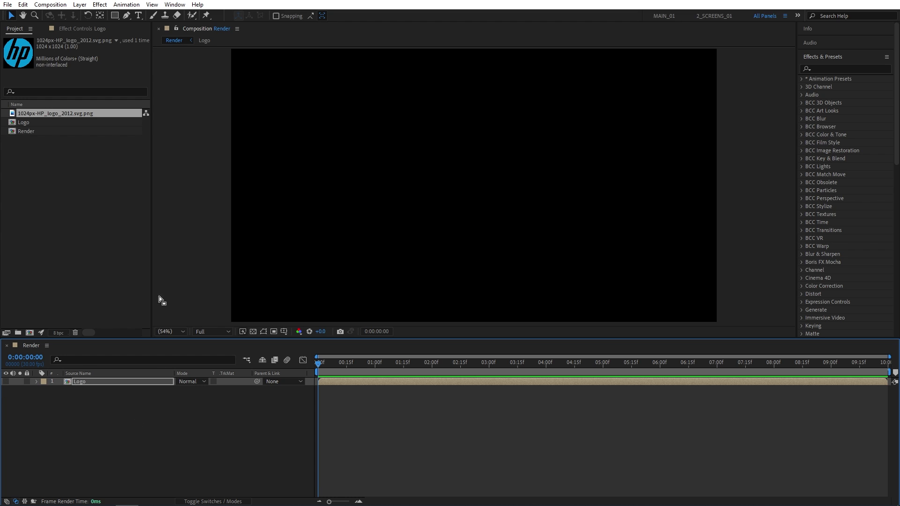
{"action": "left_click", "coordinate": [79, 4]}
{"action": "mouse_move", "coordinate": [92, 15]}
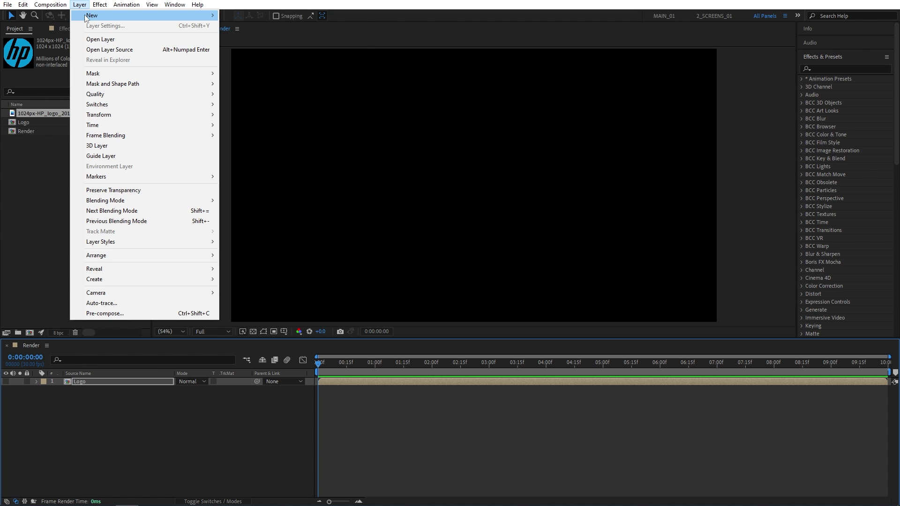
{"action": "left_click", "coordinate": [240, 25]}
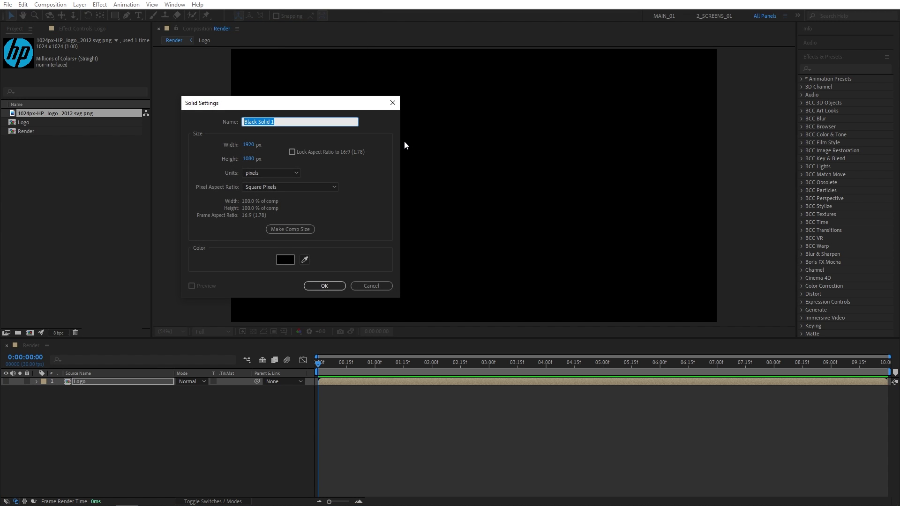
{"action": "type", "text": "Blement"}
{"action": "key", "text": "Return"}
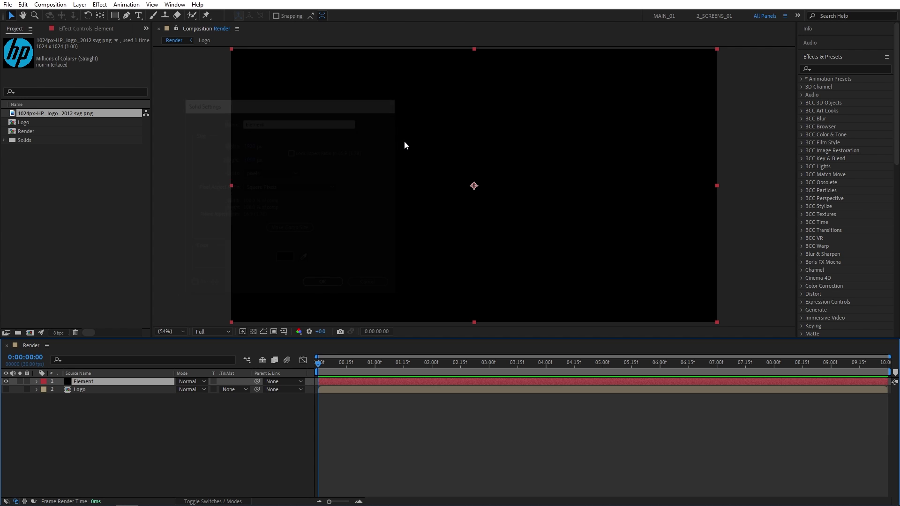
Step: Apply the Element 3D effect to the Element solid
{"action": "left_click", "coordinate": [840, 68]}
{"action": "type", "text": "element"}
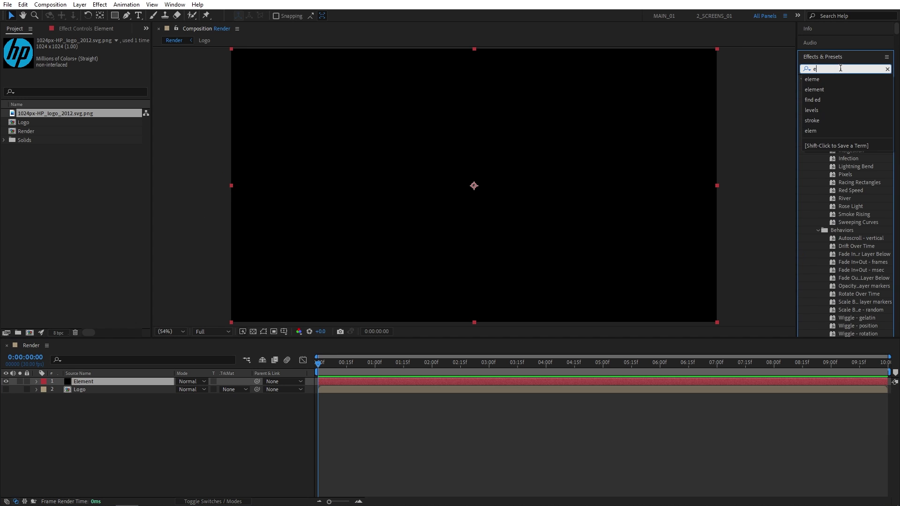
{"action": "left_click_drag", "start_coordinate": [832, 87], "coordinate": [106, 382]}
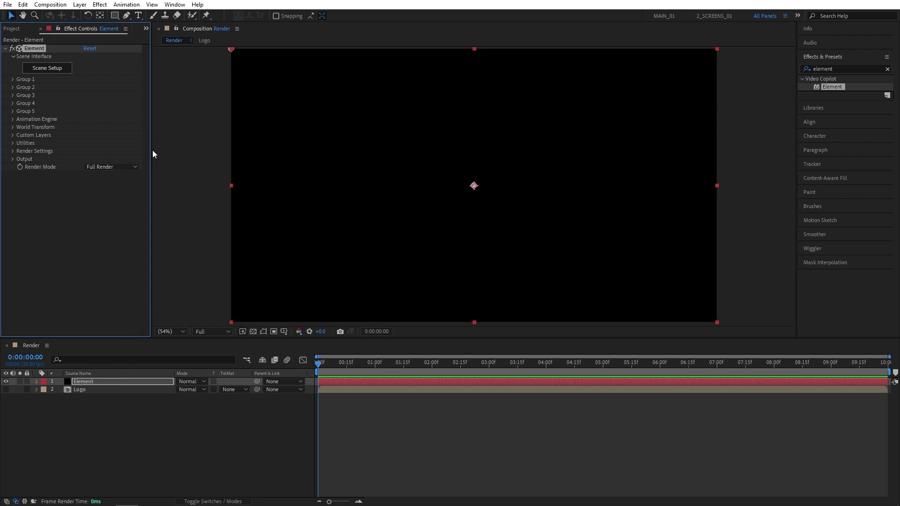
{"action": "left_click_drag", "start_coordinate": [150, 154], "coordinate": [170, 155]}
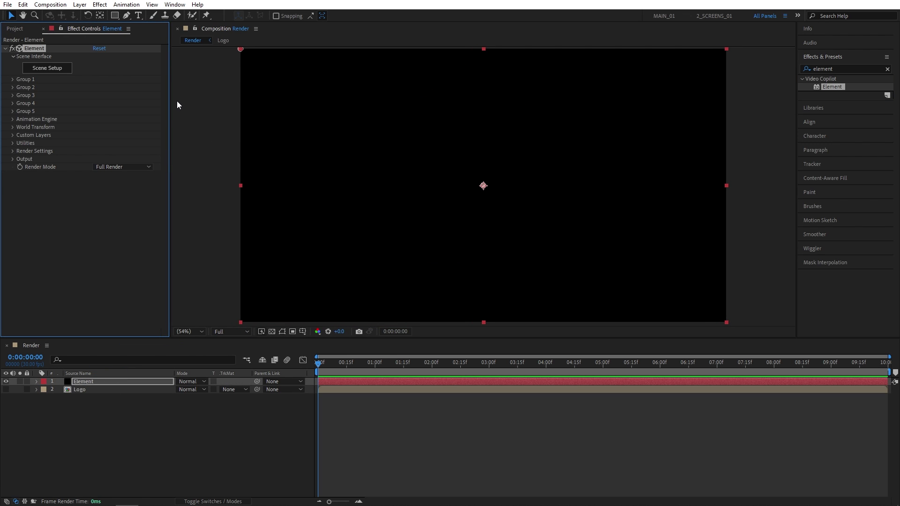
Step: Set the Element effect's Custom Layers Path Layer 1 to Logo
{"action": "left_click", "coordinate": [13, 135]}
{"action": "left_click", "coordinate": [19, 144]}
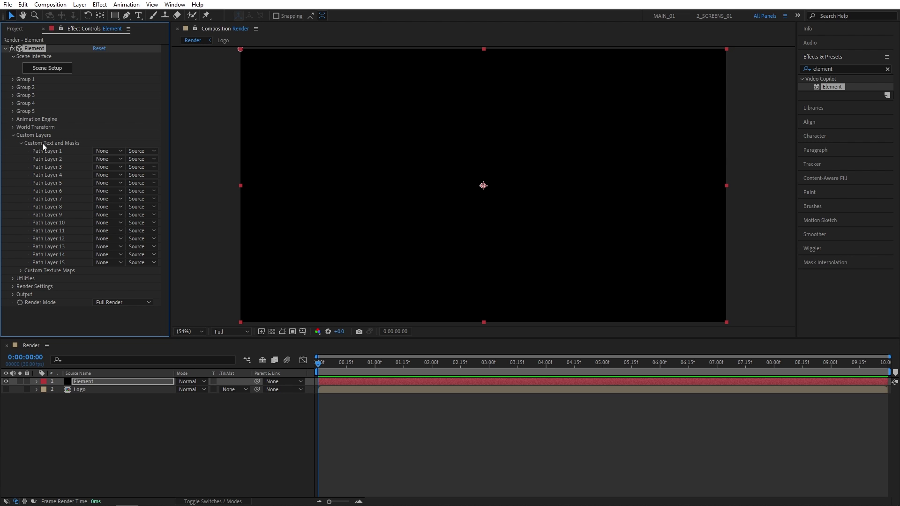
{"action": "left_click", "coordinate": [115, 151]}
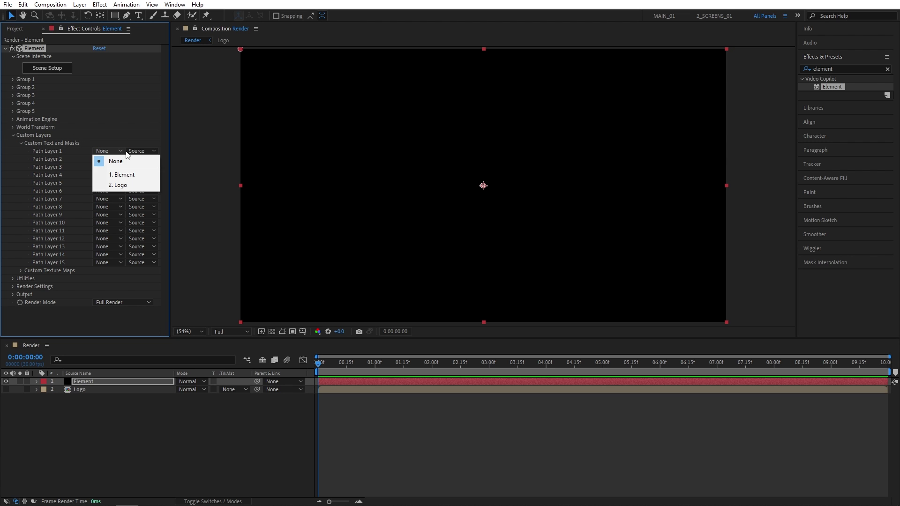
{"action": "left_click", "coordinate": [112, 189]}
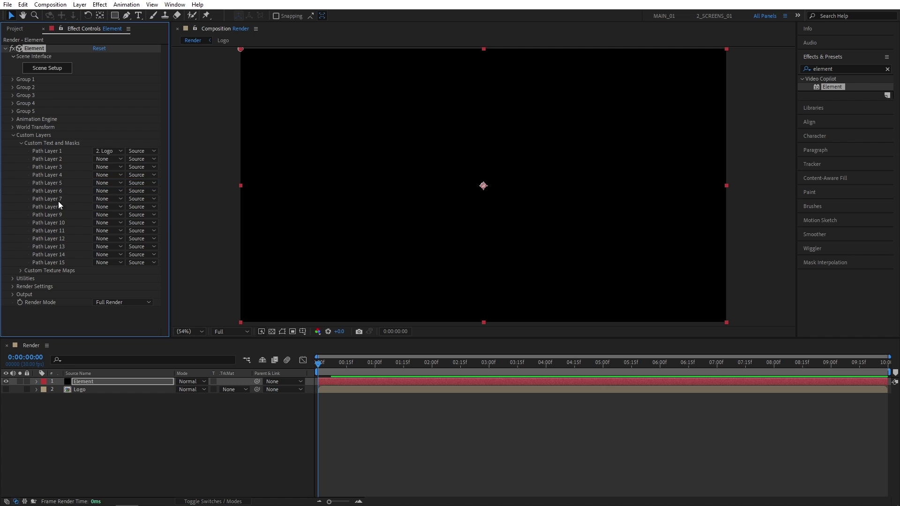
{"action": "left_click", "coordinate": [12, 136]}
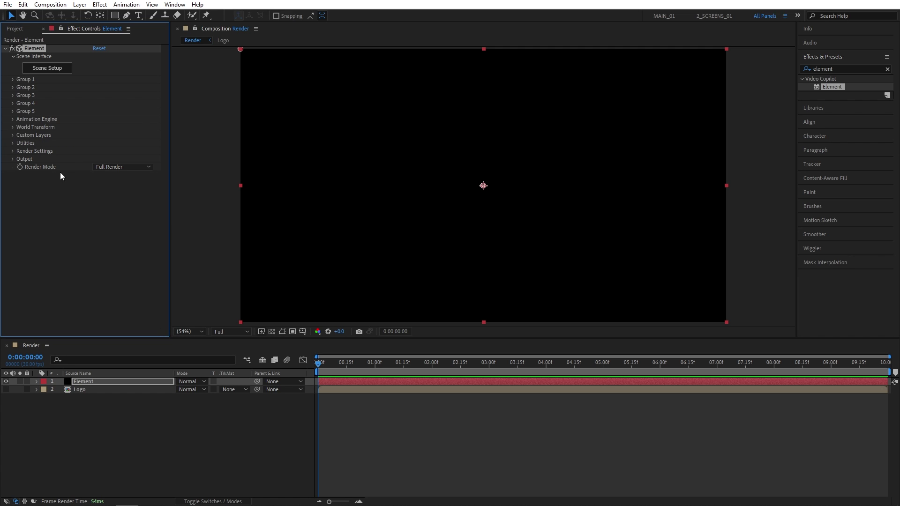
Step: In Element 3D Scene Setup, extrude the HP logo into a 3D model
{"action": "left_click", "coordinate": [50, 68]}
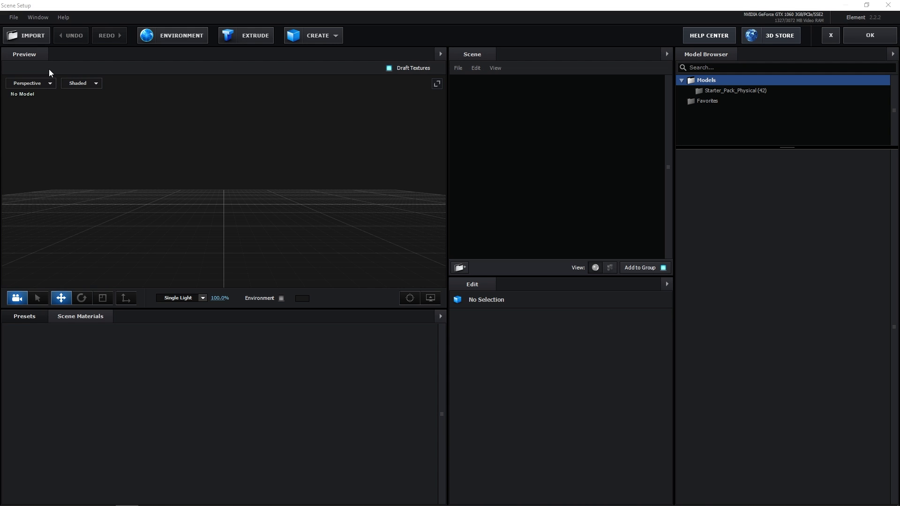
{"action": "left_click", "coordinate": [246, 31]}
{"action": "mouse_move", "coordinate": [338, 180]}
{"action": "left_mouse_down"}
{"action": "mouse_move", "coordinate": [298, 191]}
{"action": "mouse_move", "coordinate": [251, 158]}
{"action": "mouse_move", "coordinate": [362, 196]}
{"action": "left_mouse_up"}
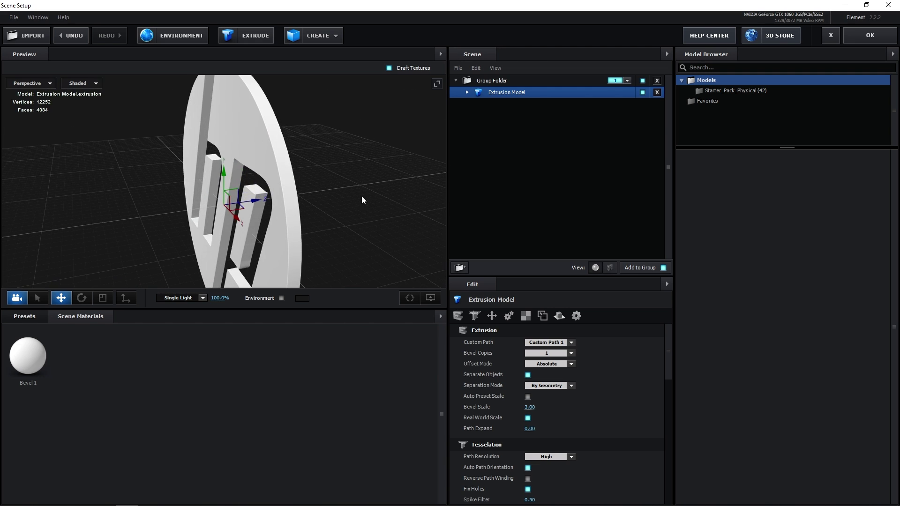
Step: Set the Bevel 1 extrude depth to 3
{"action": "left_click", "coordinate": [468, 93]}
{"action": "left_click", "coordinate": [511, 106]}
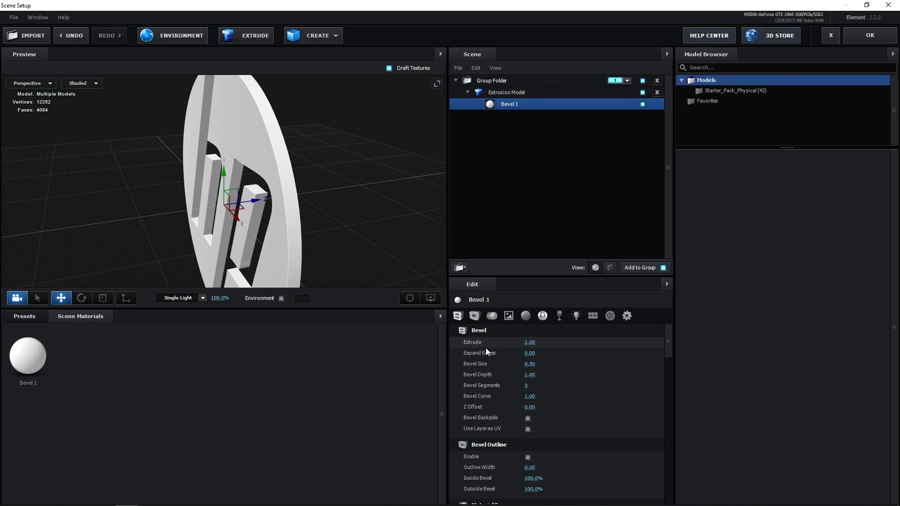
{"action": "double_click", "coordinate": [529, 343]}
{"action": "type", "text": "3"}
{"action": "key", "text": "Return"}
{"action": "left_click_drag", "start_coordinate": [319, 158], "coordinate": [353, 146]}
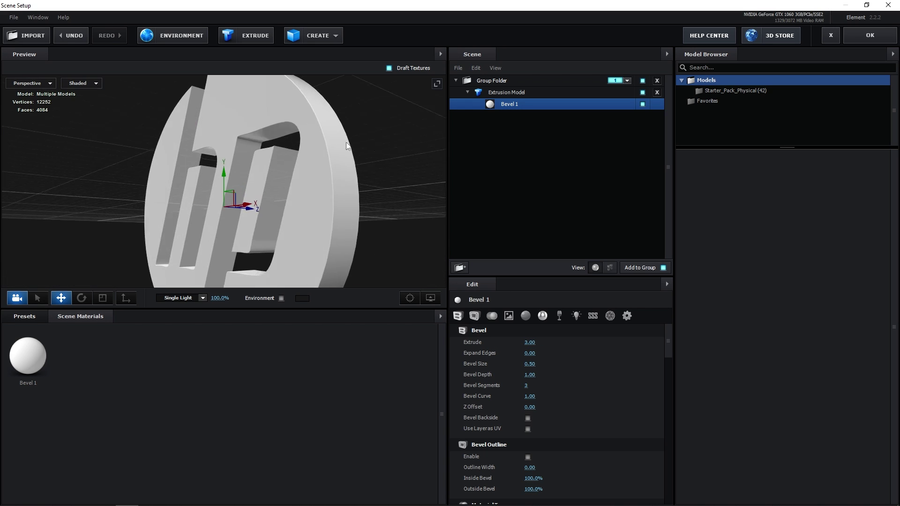
{"action": "left_click_drag", "start_coordinate": [670, 336], "coordinate": [670, 365]}
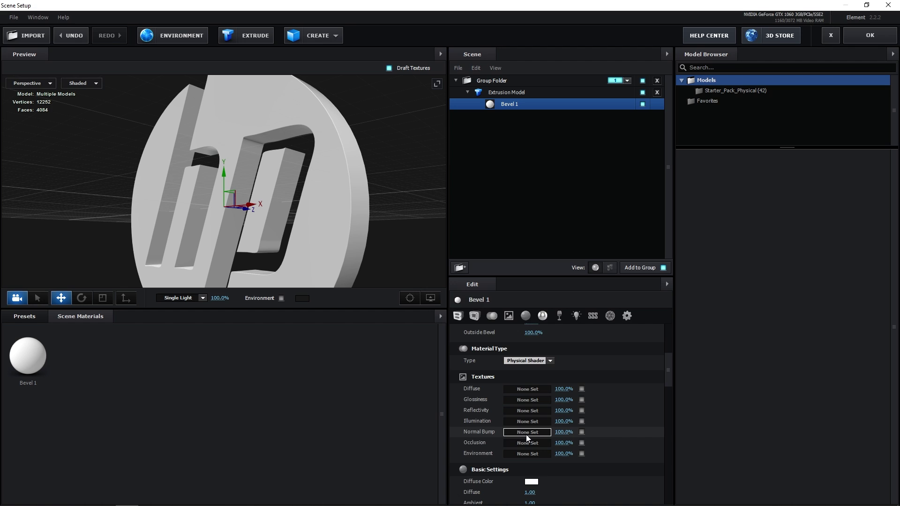
Step: Load Desktop > Textures > Bump Map 01.jpg as the Normal Bump texture
{"action": "left_click", "coordinate": [526, 434]}
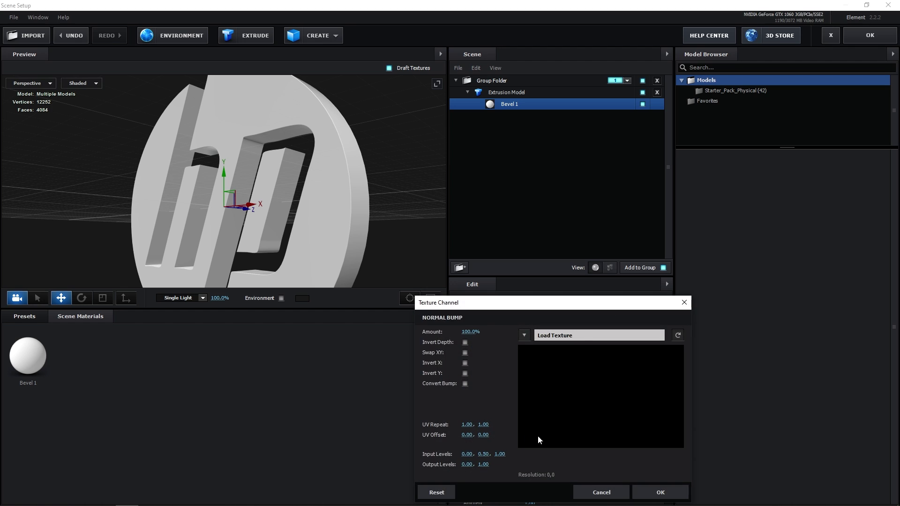
{"action": "left_click", "coordinate": [603, 337]}
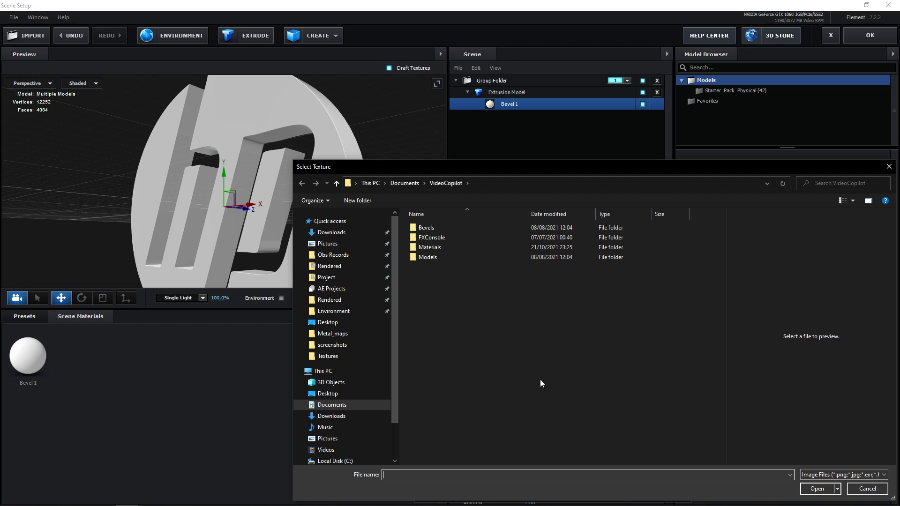
{"action": "left_click", "coordinate": [328, 322]}
{"action": "double_click", "coordinate": [455, 277]}
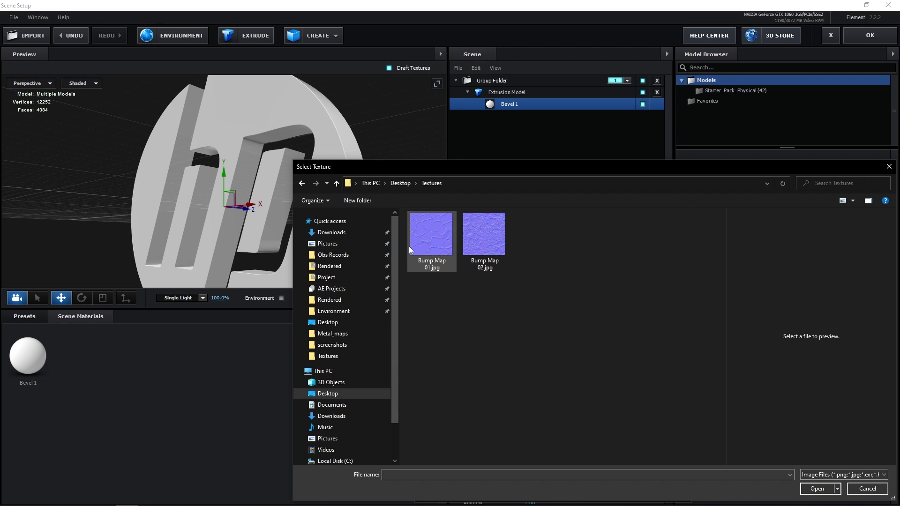
{"action": "left_click", "coordinate": [431, 228]}
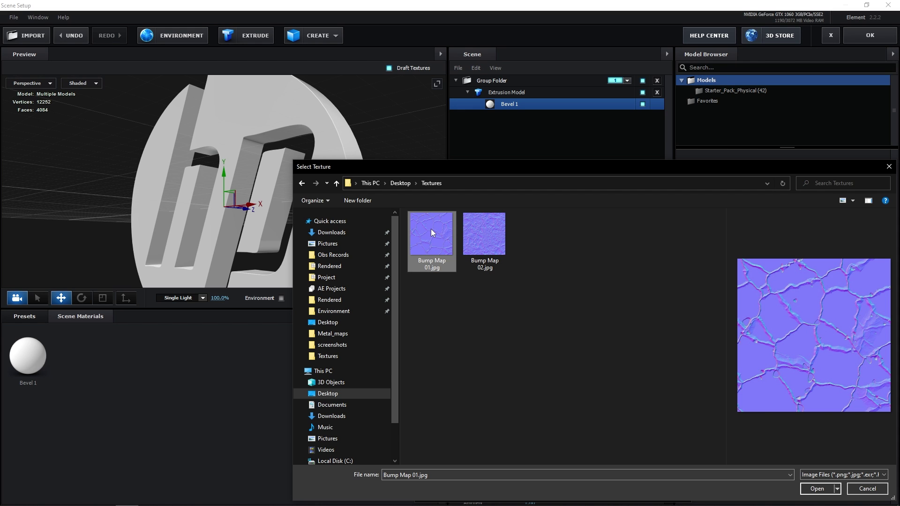
{"action": "left_click", "coordinate": [815, 489]}
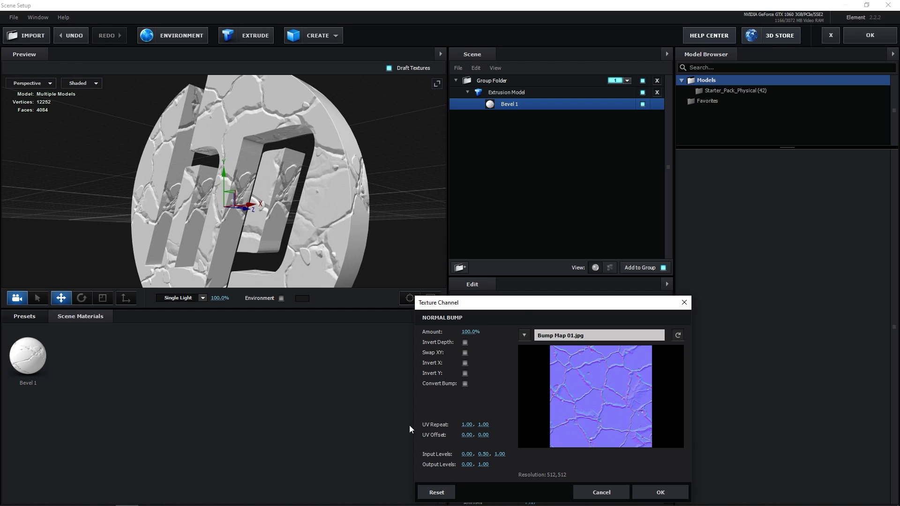
Step: Tile the bump texture with UV Repeat 2 × 2 and close the texture settings
{"action": "left_click", "coordinate": [467, 425]}
{"action": "type", "text": "2"}
{"action": "key", "text": "Tab"}
{"action": "type", "text": "2"}
{"action": "key", "text": "Tab"}
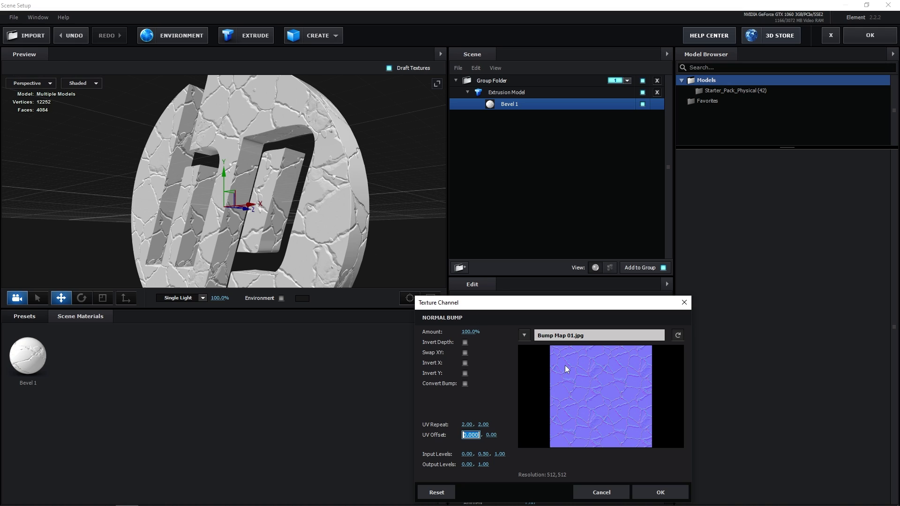
{"action": "left_click", "coordinate": [661, 492]}
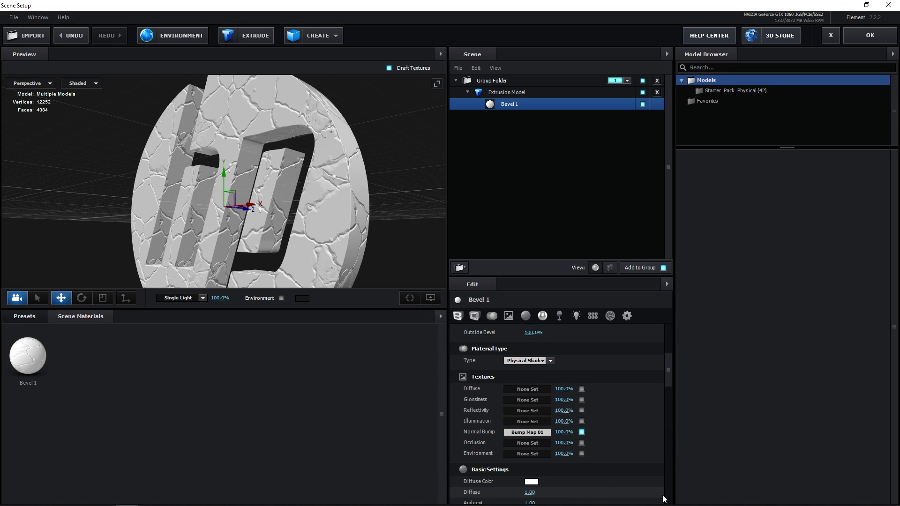
{"action": "scroll", "coordinate": [672, 373], "scroll_direction": "down", "scroll_amount": 3}
{"action": "scroll", "coordinate": [671, 383], "scroll_direction": "down", "scroll_amount": 3}
{"action": "scroll", "coordinate": [672, 397], "scroll_direction": "down", "scroll_amount": 2}
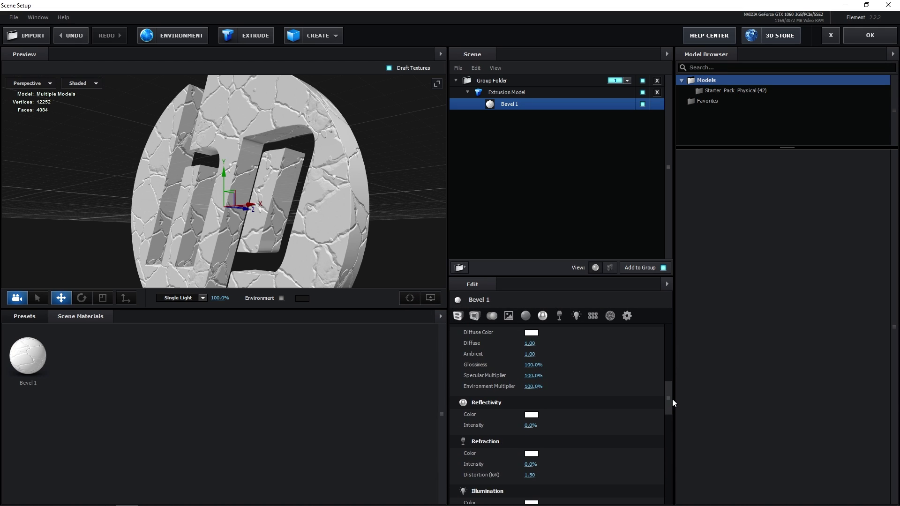
{"action": "scroll", "coordinate": [666, 402], "scroll_direction": "up", "scroll_amount": 2}
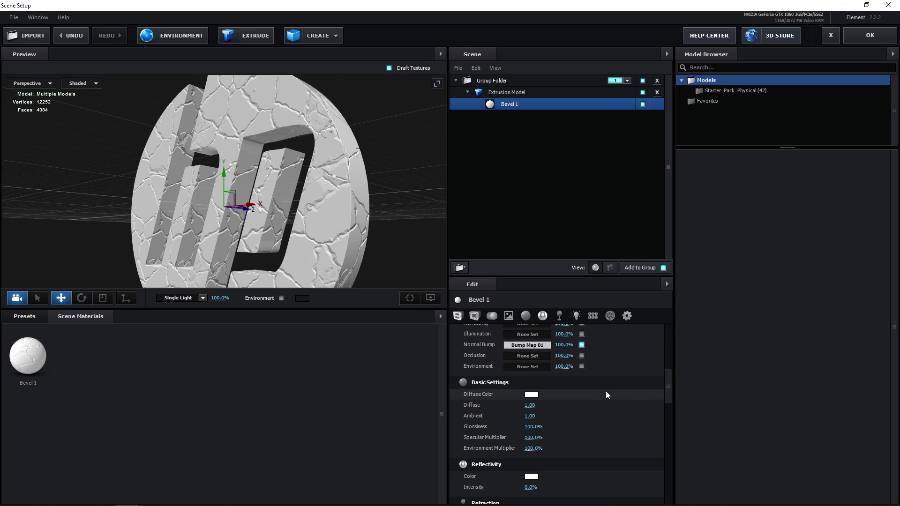
Step: Set the Bevel 1 diffuse colour to light blue
{"action": "left_click", "coordinate": [533, 396]}
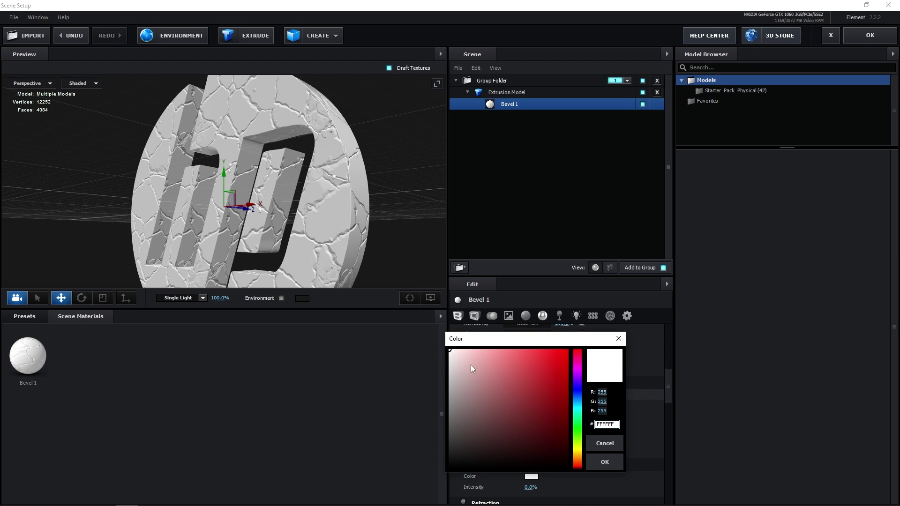
{"action": "left_click", "coordinate": [487, 350]}
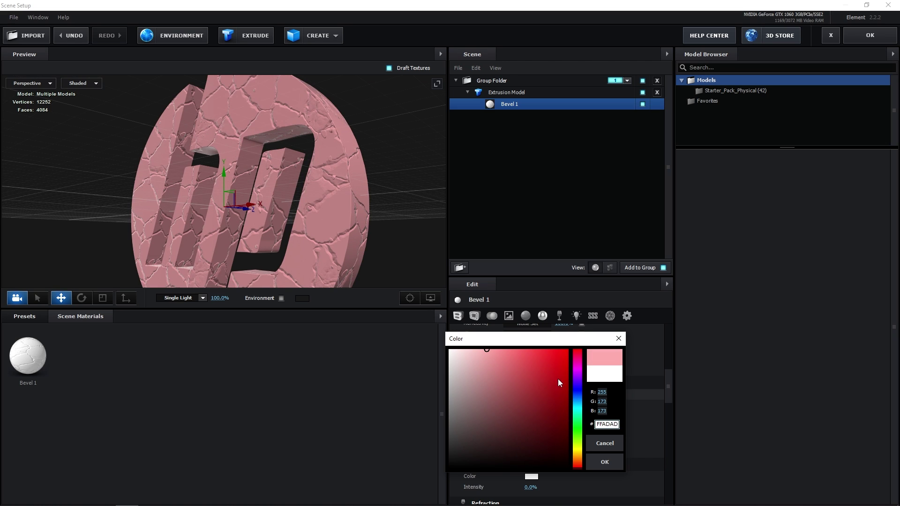
{"action": "left_click_drag", "start_coordinate": [577, 415], "coordinate": [581, 403]}
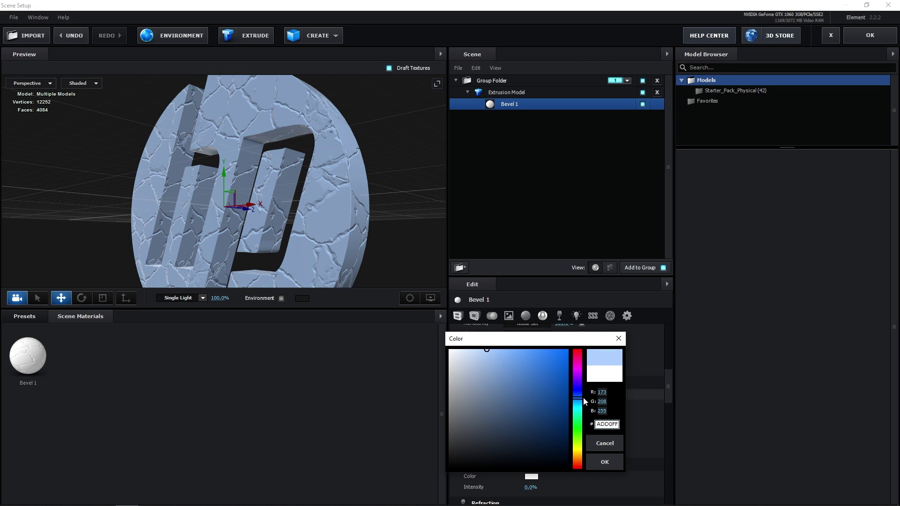
{"action": "left_click", "coordinate": [490, 349]}
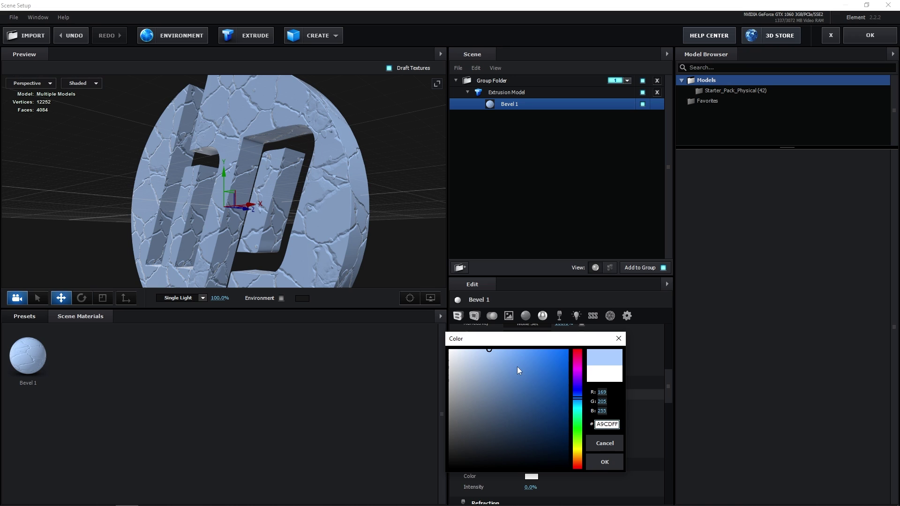
{"action": "left_click", "coordinate": [605, 462]}
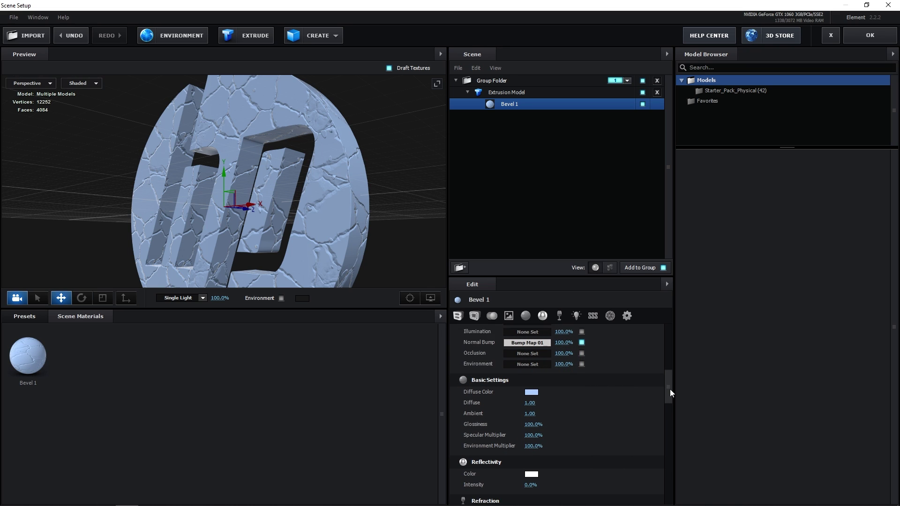
{"action": "scroll", "coordinate": [666, 394], "scroll_direction": "down", "scroll_amount": 2}
Step: Set Reflectivity Intensity to 50
{"action": "left_click", "coordinate": [531, 427]}
{"action": "type", "text": "50"}
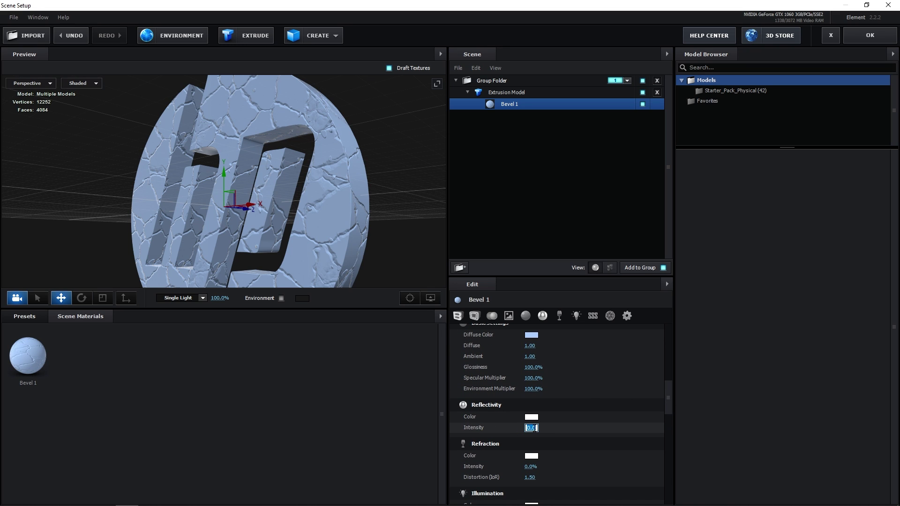
{"action": "key", "text": "Return"}
{"action": "mouse_move", "coordinate": [296, 211]}
{"action": "left_mouse_down"}
{"action": "mouse_move", "coordinate": [355, 234]}
{"action": "mouse_move", "coordinate": [351, 252]}
{"action": "left_mouse_up"}
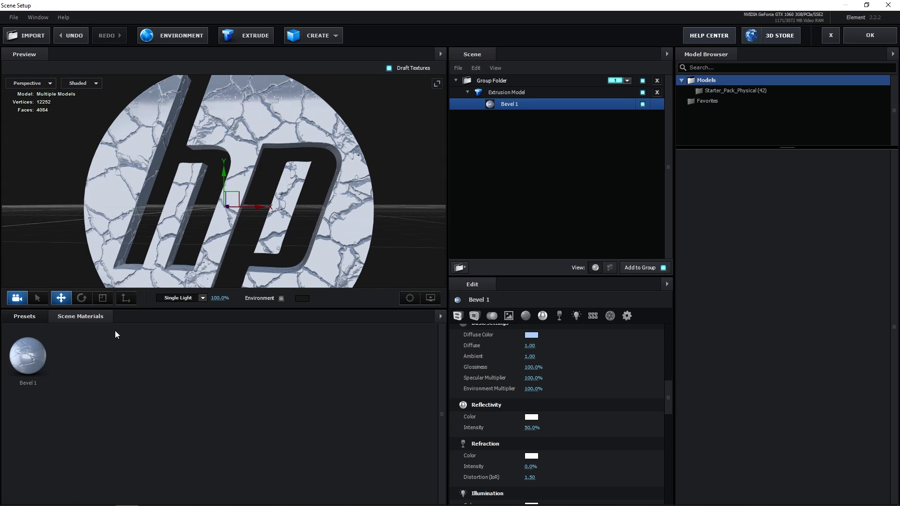
Step: Apply the Presets > Environment > Basic_2K > Basic_2K_01 environment map
{"action": "left_click", "coordinate": [37, 316]}
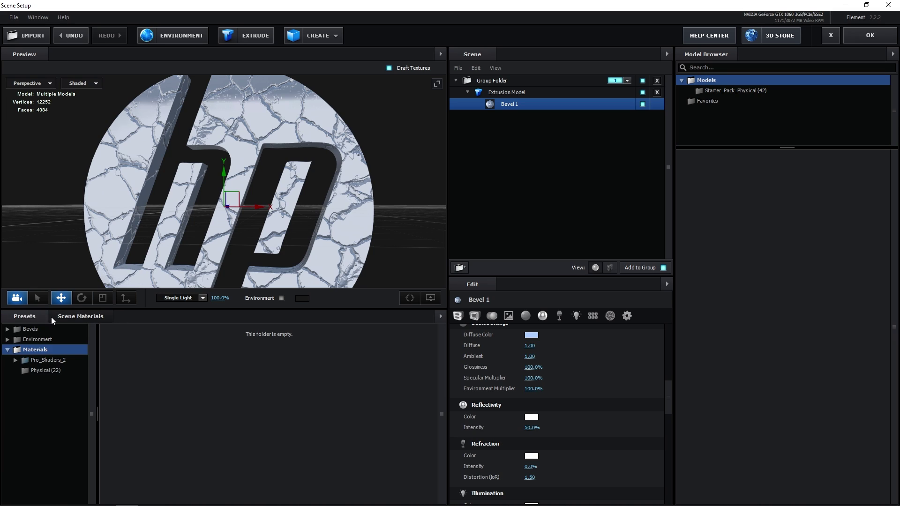
{"action": "left_click", "coordinate": [33, 340]}
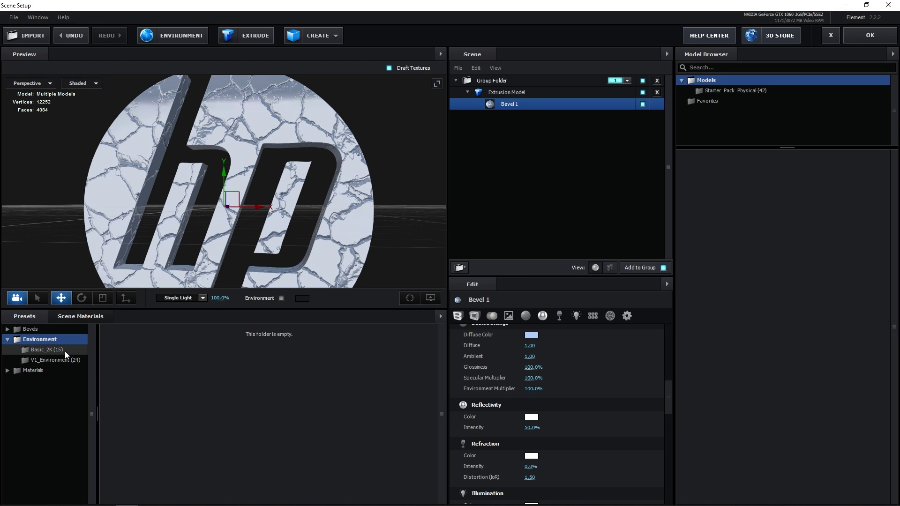
{"action": "left_click", "coordinate": [37, 350]}
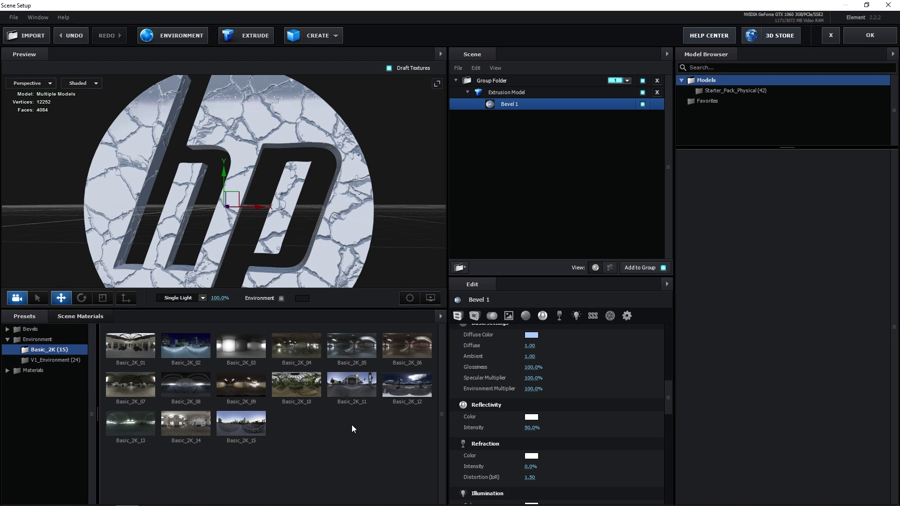
{"action": "double_click", "coordinate": [134, 349]}
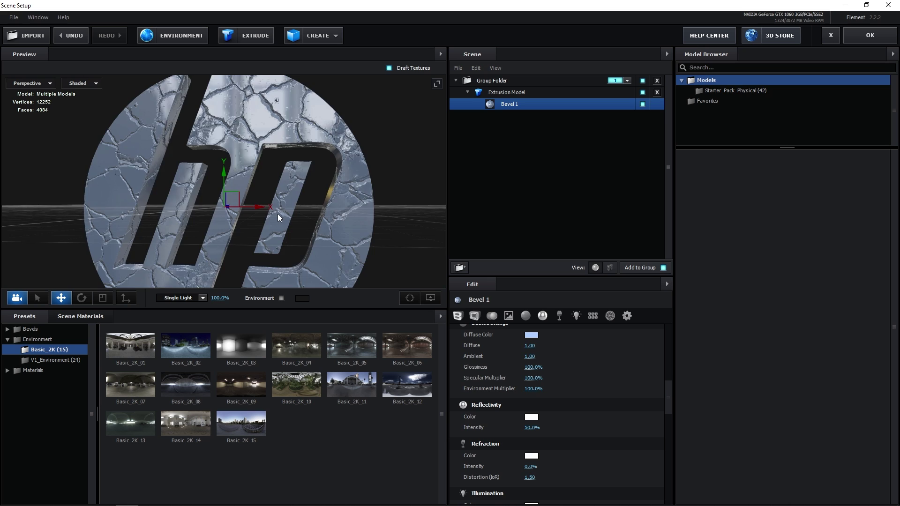
{"action": "mouse_move", "coordinate": [278, 213]}
{"action": "left_mouse_down"}
{"action": "mouse_move", "coordinate": [269, 205]}
{"action": "mouse_move", "coordinate": [278, 215]}
{"action": "left_mouse_up"}
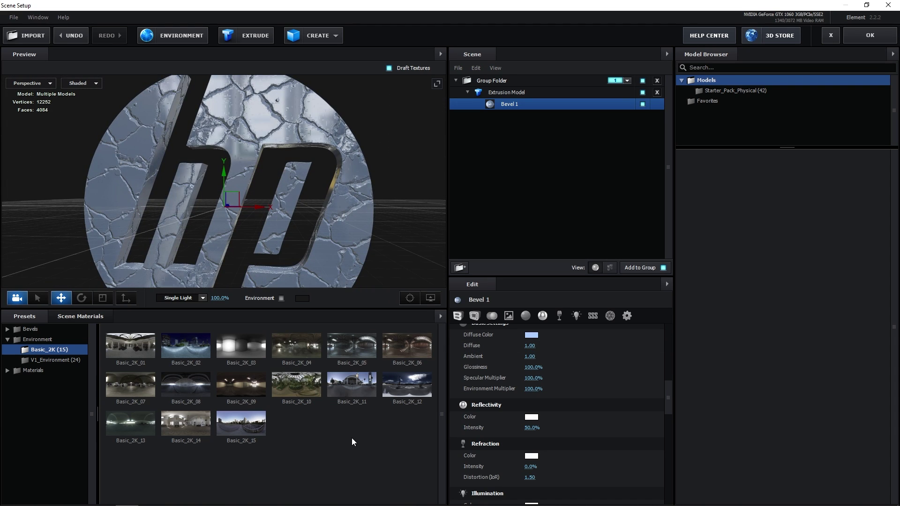
Step: Add a two-sided 20 × 20 plane to the scene
{"action": "left_click", "coordinate": [338, 35]}
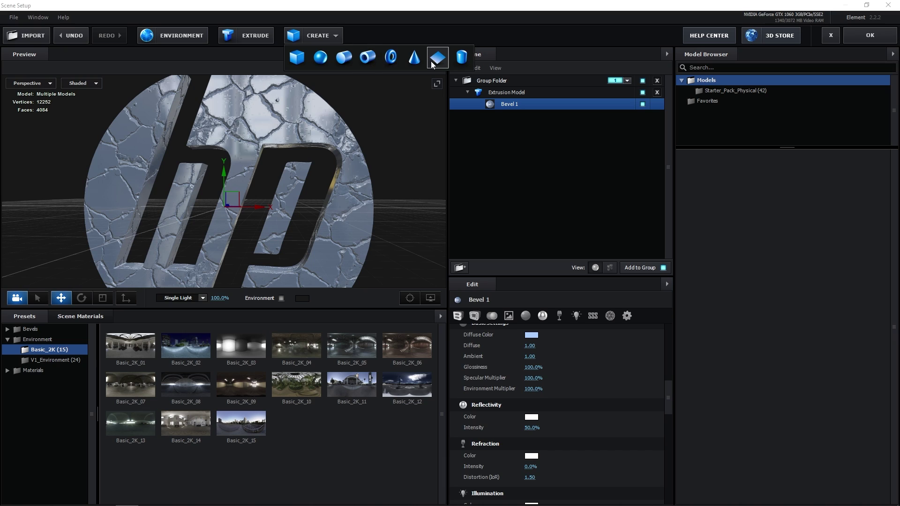
{"action": "left_click", "coordinate": [438, 61]}
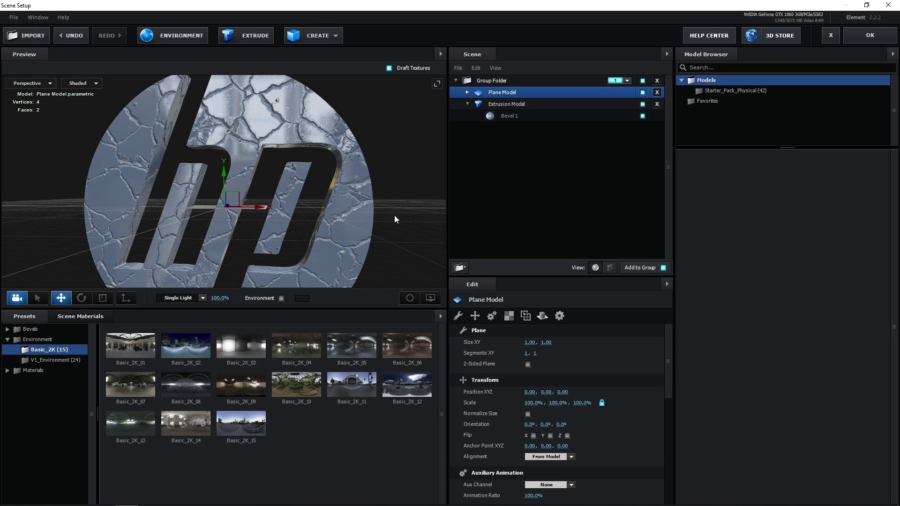
{"action": "double_click", "coordinate": [530, 343]}
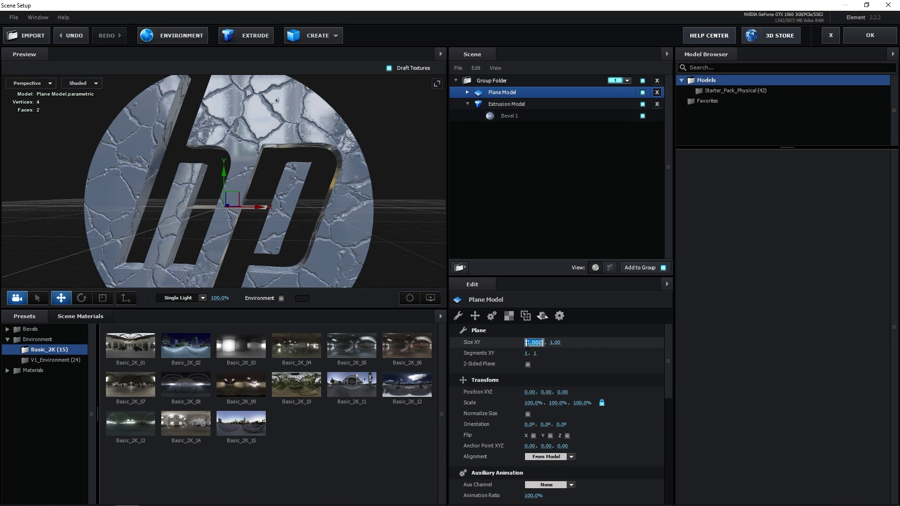
{"action": "type", "text": "20"}
{"action": "key", "text": "Return"}
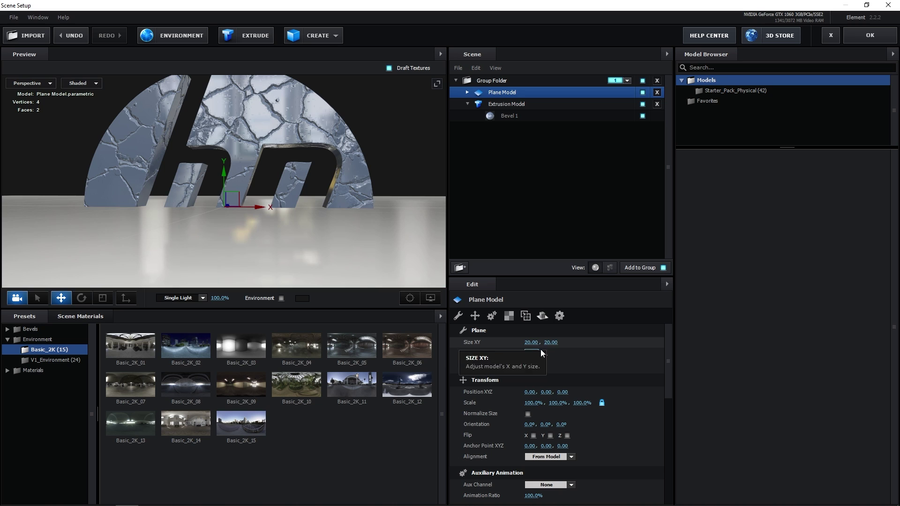
{"action": "left_click", "coordinate": [528, 365]}
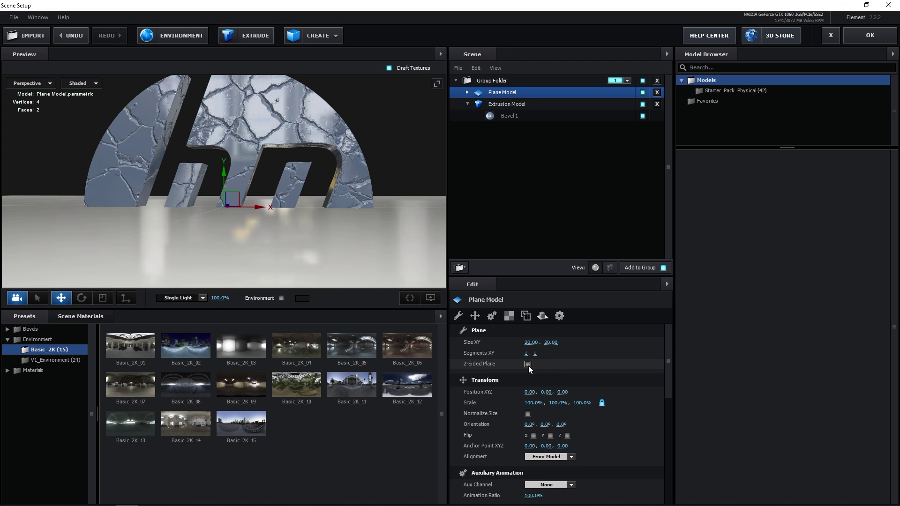
Step: Rotate the plane 90° on X and push it back along Z to 0.19
{"action": "left_click_drag", "start_coordinate": [390, 230], "coordinate": [389, 233]}
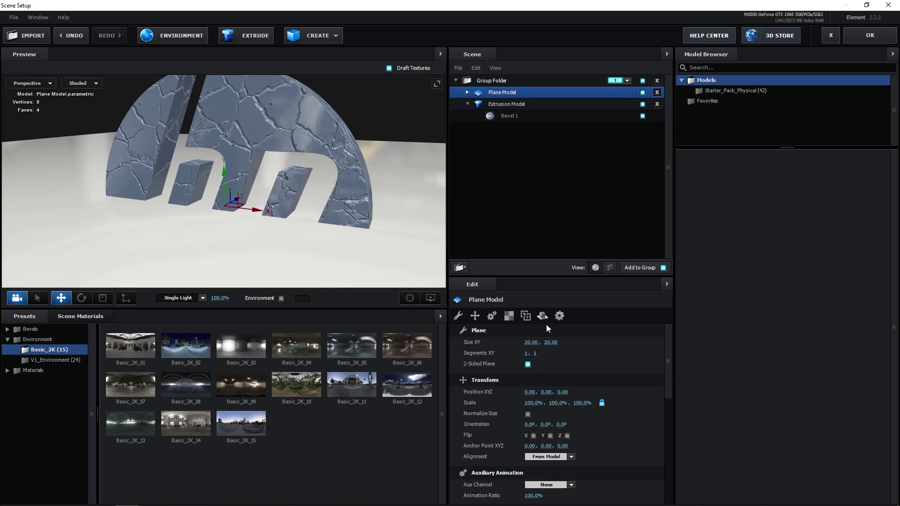
{"action": "left_click", "coordinate": [529, 426]}
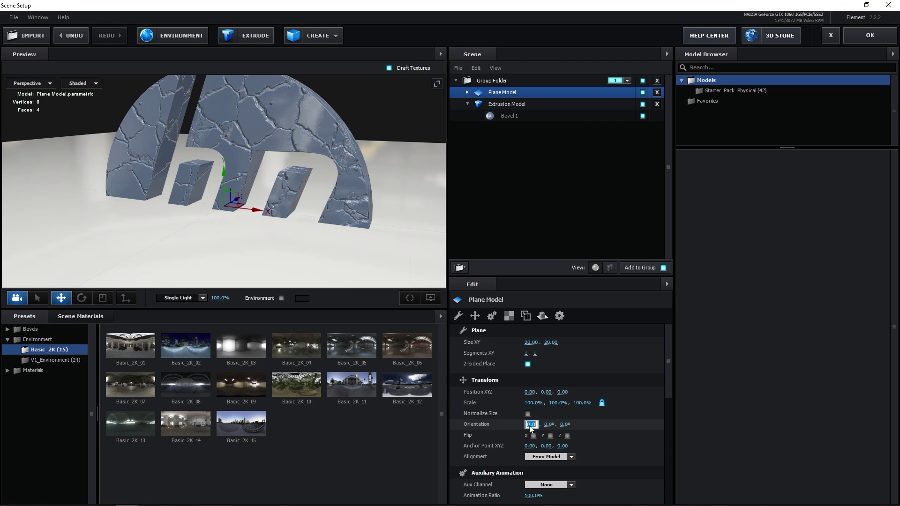
{"action": "type", "text": "590"}
{"action": "key", "text": "Return"}
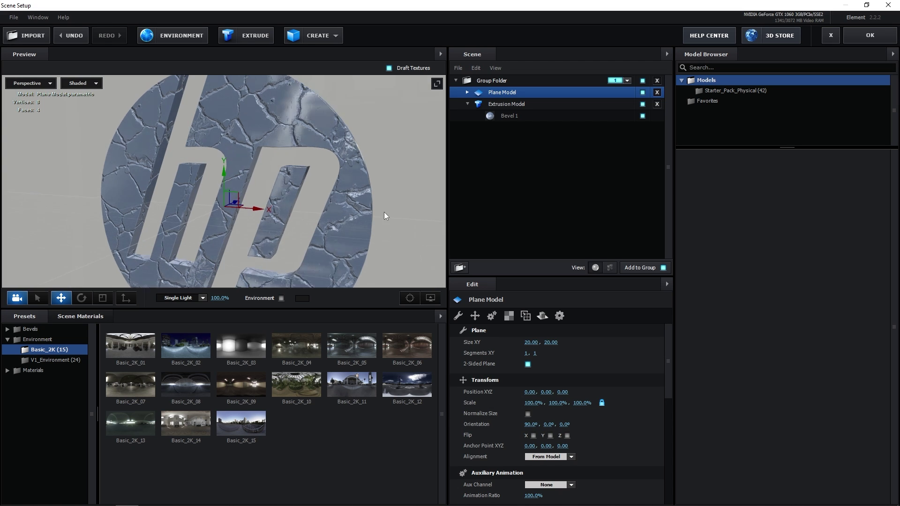
{"action": "left_click_drag", "start_coordinate": [384, 211], "coordinate": [308, 225]}
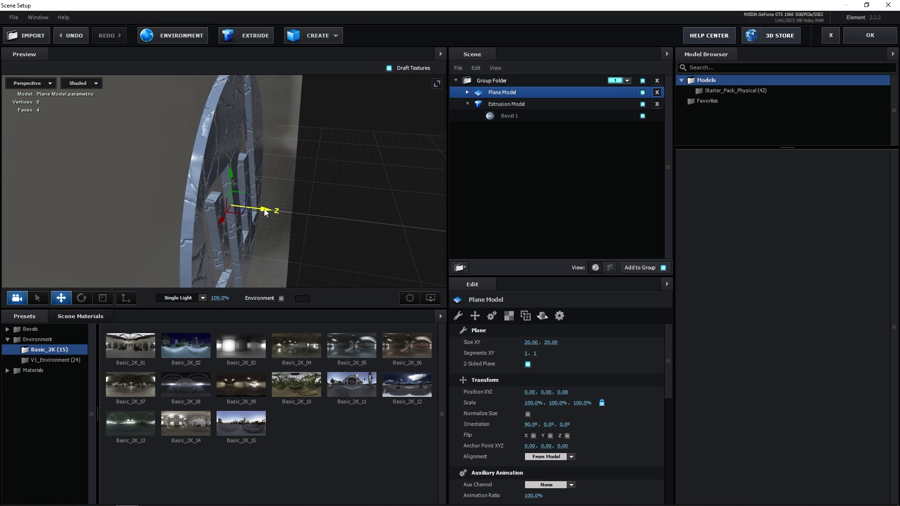
{"action": "left_click_drag", "start_coordinate": [266, 212], "coordinate": [276, 212]}
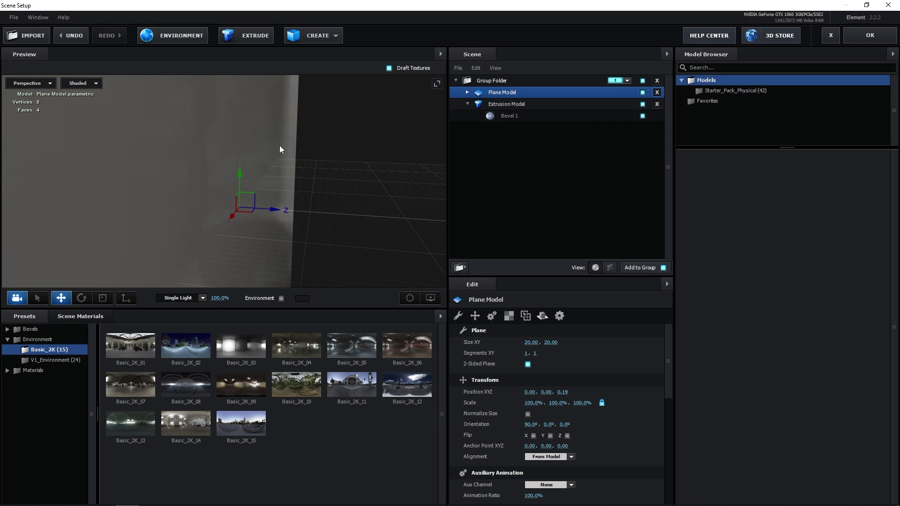
Step: Browse the material presets to the Physical collection
{"action": "mouse_move", "coordinate": [280, 145]}
{"action": "left_mouse_down"}
{"action": "mouse_move", "coordinate": [364, 172]}
{"action": "mouse_move", "coordinate": [349, 194]}
{"action": "left_mouse_up"}
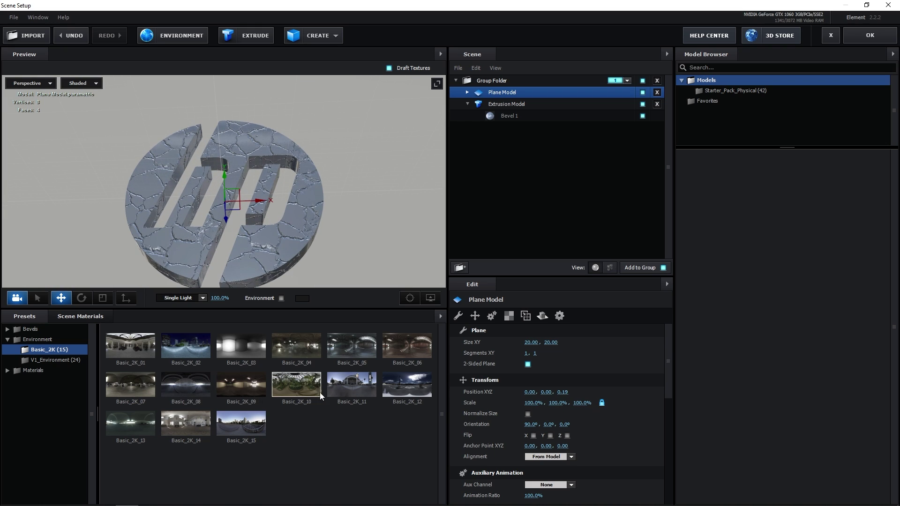
{"action": "left_click", "coordinate": [20, 369]}
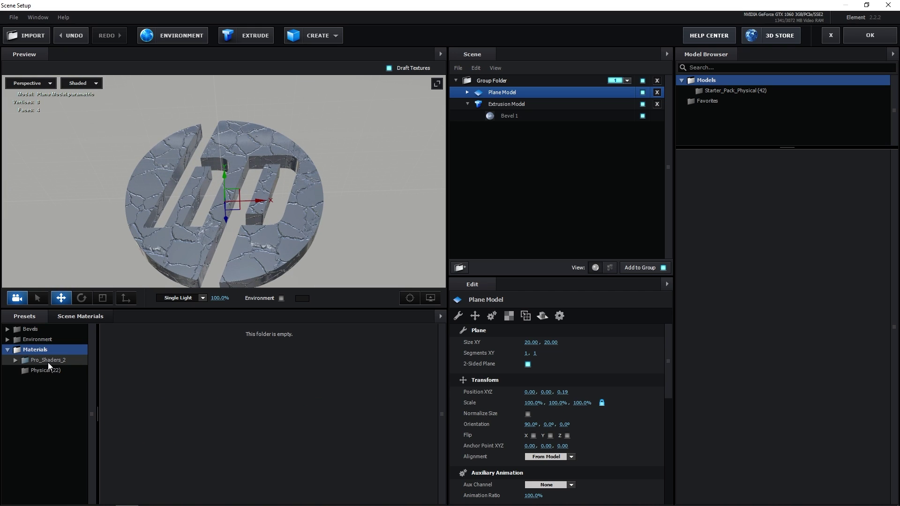
{"action": "left_click", "coordinate": [48, 360]}
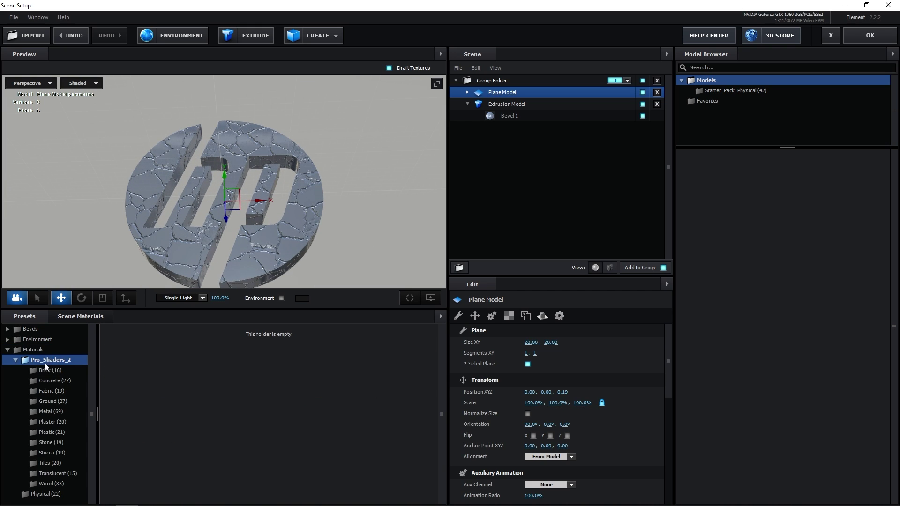
{"action": "left_click", "coordinate": [47, 411]}
{"action": "scroll", "coordinate": [439, 406], "scroll_direction": "down", "scroll_amount": 2}
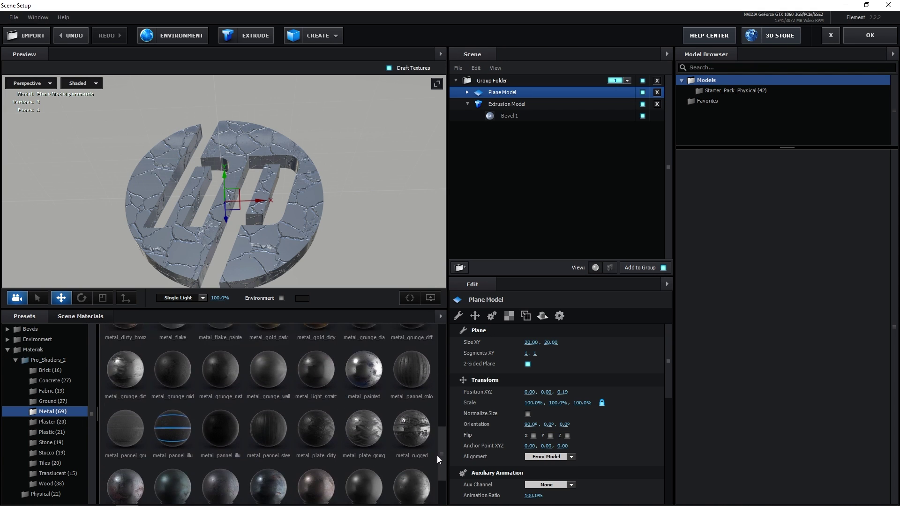
{"action": "scroll", "coordinate": [432, 394], "scroll_direction": "up", "scroll_amount": 5}
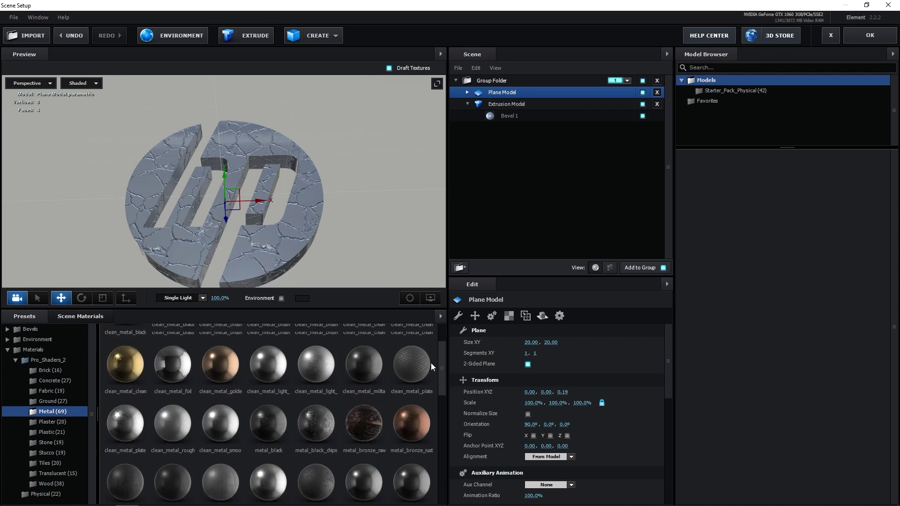
{"action": "left_click", "coordinate": [16, 362]}
{"action": "left_click", "coordinate": [15, 361]}
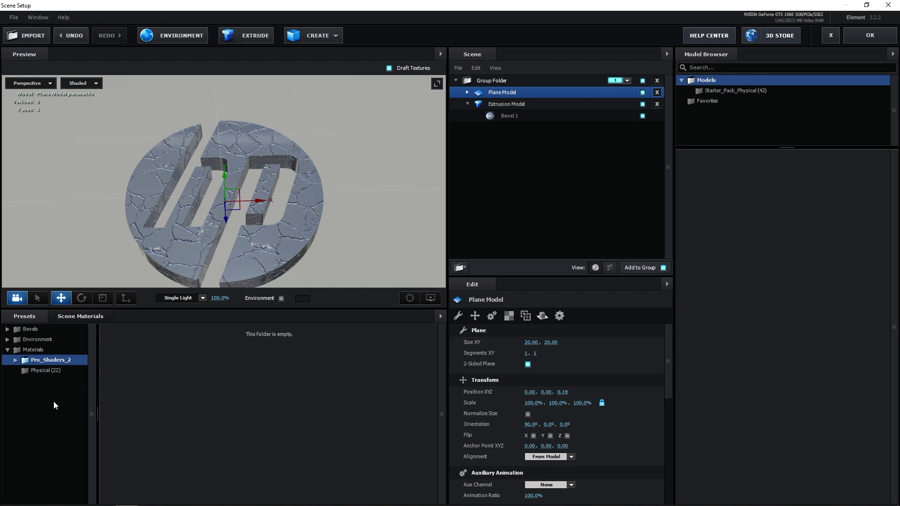
{"action": "left_click", "coordinate": [48, 370]}
Step: Apply Metal_Diffused to the Plane Model and select that material for editing
{"action": "left_click_drag", "start_coordinate": [315, 412], "coordinate": [502, 92]}
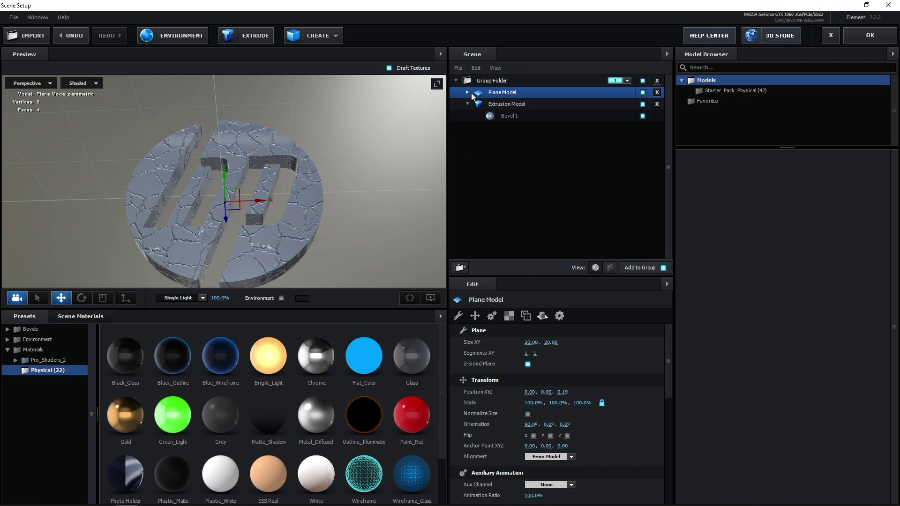
{"action": "left_click", "coordinate": [468, 93]}
{"action": "left_click", "coordinate": [531, 106]}
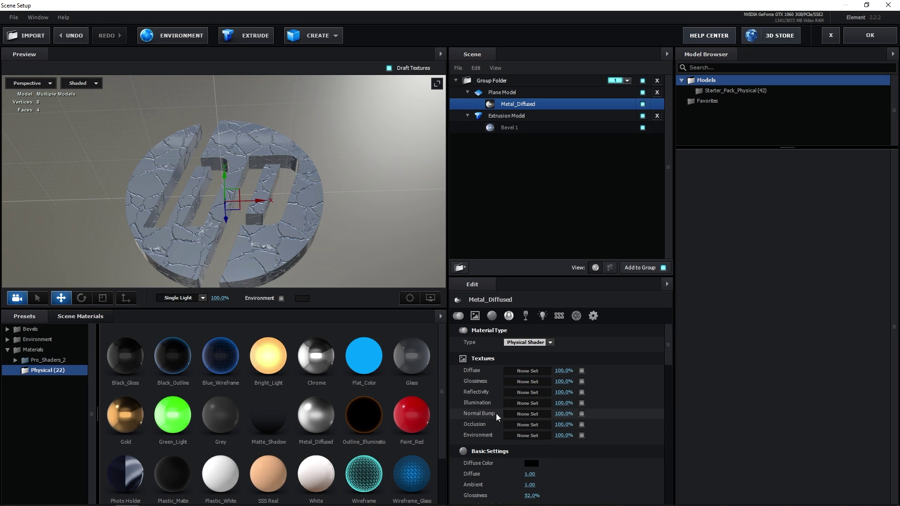
Step: Load Bump Map 02.jpg as Metal_Diffused's normal bump texture with amount 25
{"action": "left_click", "coordinate": [528, 414]}
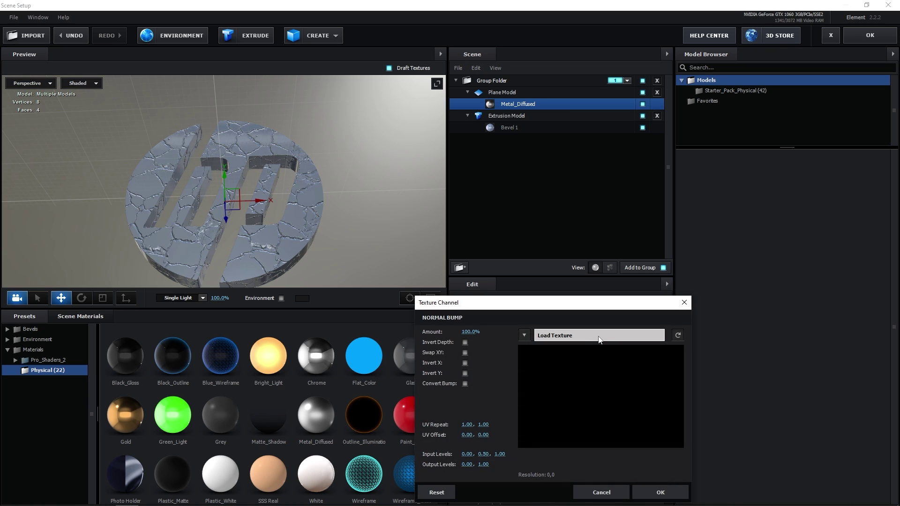
{"action": "left_click", "coordinate": [598, 336]}
{"action": "left_click", "coordinate": [494, 240]}
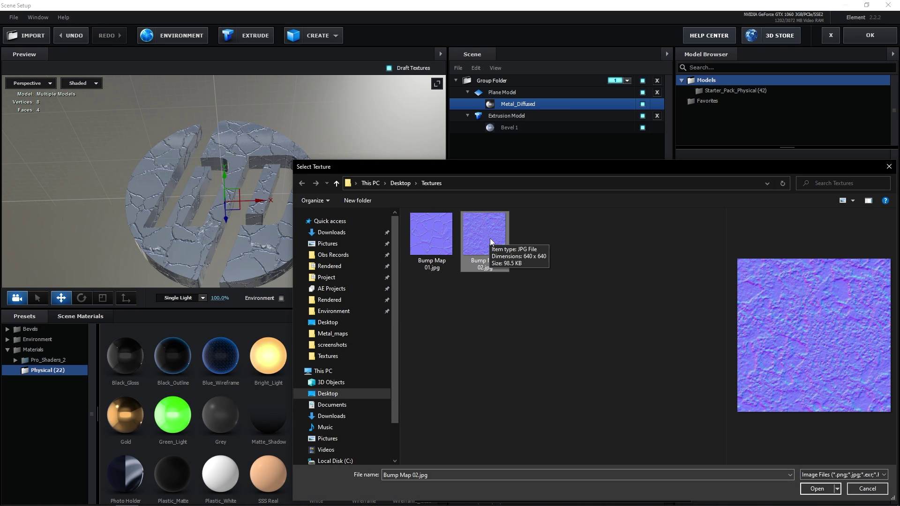
{"action": "left_click", "coordinate": [817, 489]}
{"action": "double_click", "coordinate": [470, 332]}
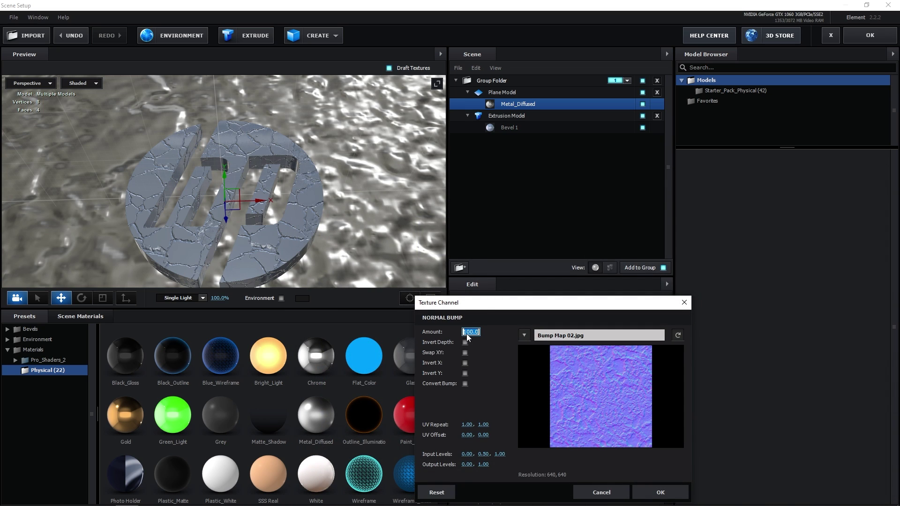
{"action": "type", "text": "25"}
{"action": "key", "text": "Return"}
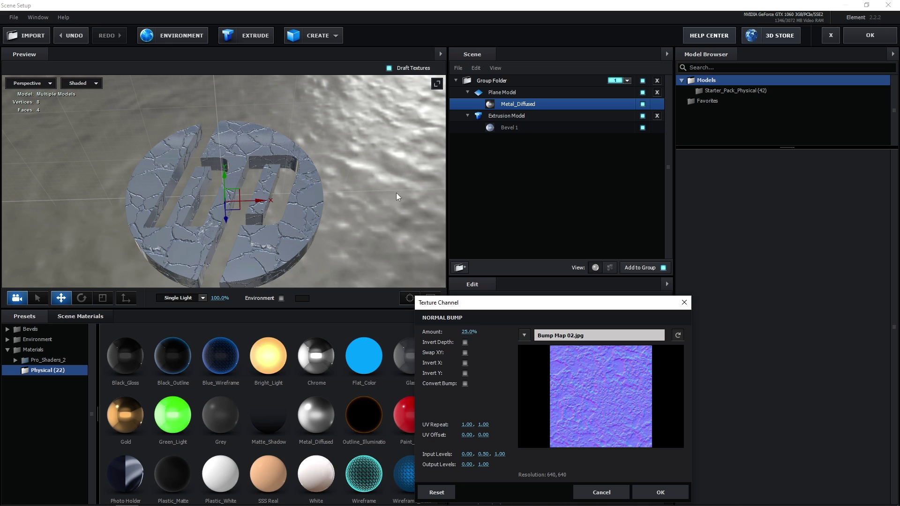
{"action": "left_click", "coordinate": [668, 495]}
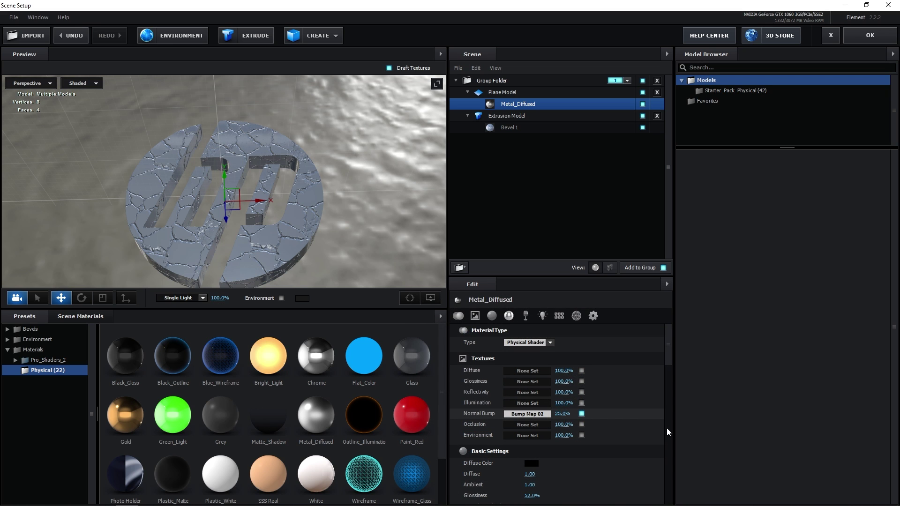
{"action": "mouse_move", "coordinate": [389, 224]}
{"action": "left_mouse_down"}
{"action": "mouse_move", "coordinate": [388, 204]}
{"action": "mouse_move", "coordinate": [395, 222]}
{"action": "mouse_move", "coordinate": [373, 212]}
{"action": "left_mouse_up"}
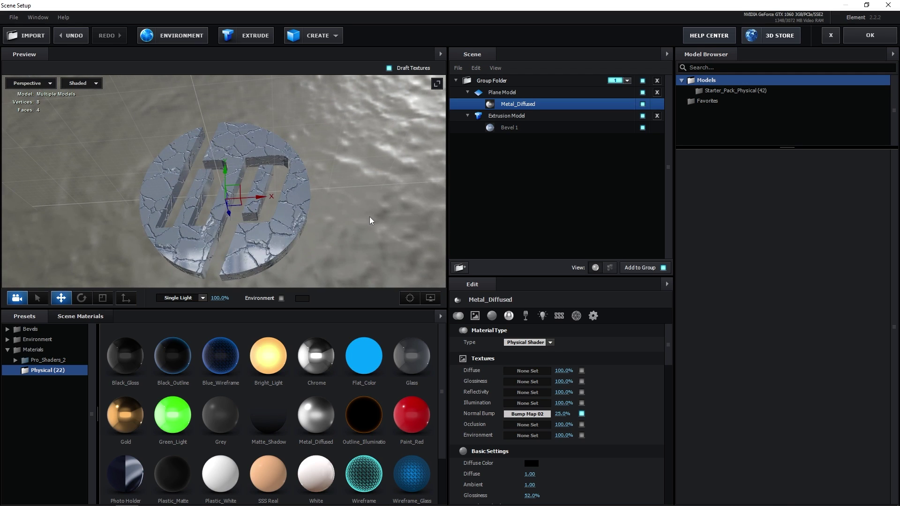
Step: Set the Plane Model's UV Repeat to 8 for finer, denser backdrop ripples
{"action": "left_click_drag", "start_coordinate": [373, 211], "coordinate": [369, 217]}
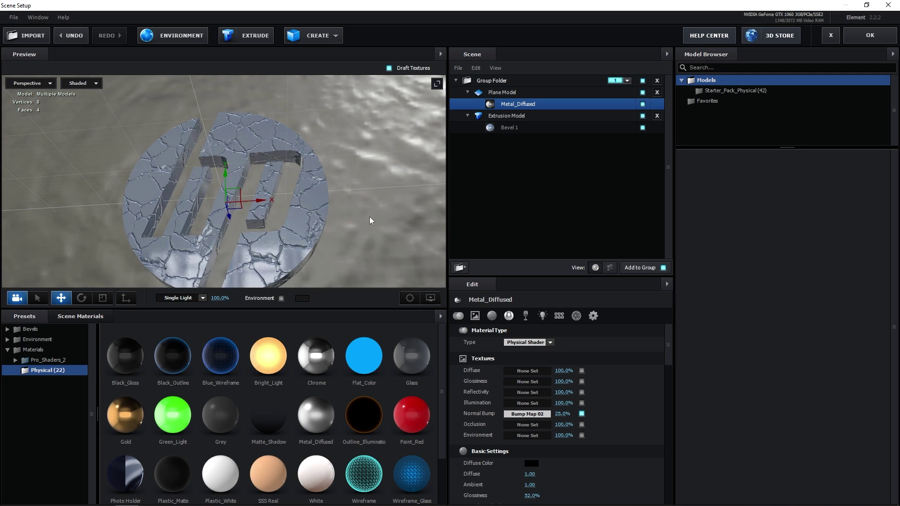
{"action": "left_click", "coordinate": [490, 91]}
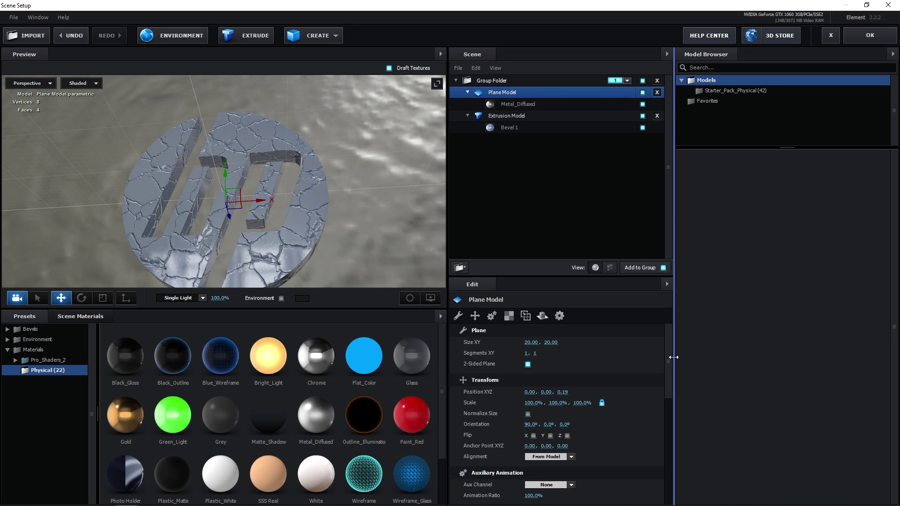
{"action": "scroll", "coordinate": [669, 383], "scroll_direction": "down", "scroll_amount": 2}
{"action": "scroll", "coordinate": [669, 383], "scroll_direction": "down", "scroll_amount": 3}
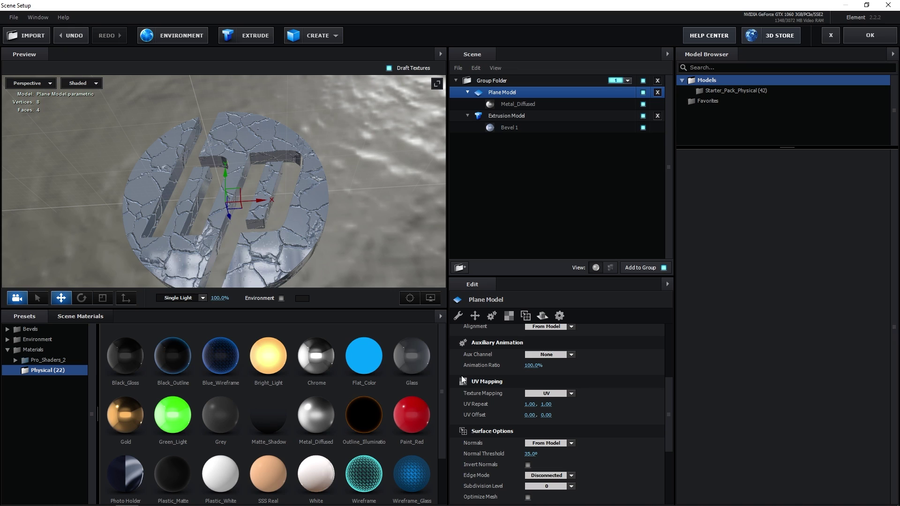
{"action": "double_click", "coordinate": [530, 405]}
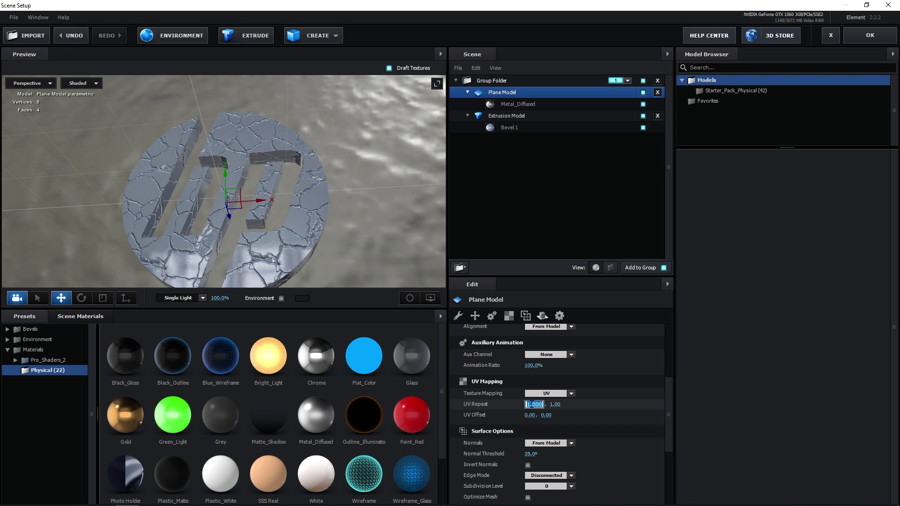
{"action": "type", "text": "8"}
{"action": "key", "text": "Return"}
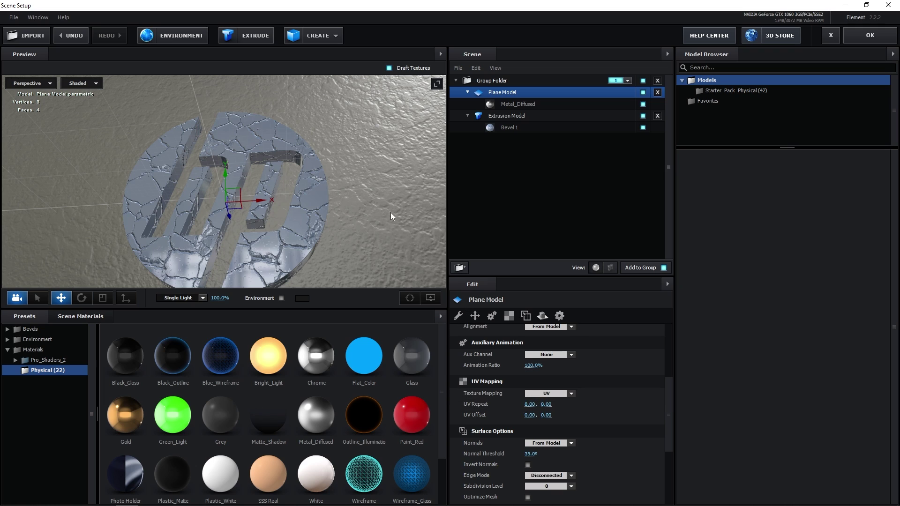
{"action": "mouse_move", "coordinate": [390, 213]}
{"action": "left_mouse_down"}
{"action": "mouse_move", "coordinate": [374, 208]}
{"action": "mouse_move", "coordinate": [374, 220]}
{"action": "mouse_move", "coordinate": [392, 192]}
{"action": "left_mouse_up"}
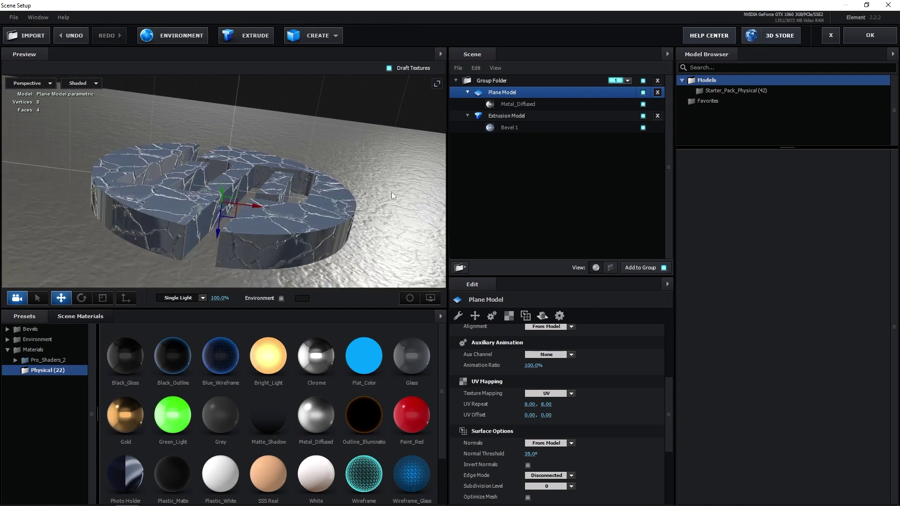
Step: Give the Metal_Diffused material a grey reflectivity colour
{"action": "left_click", "coordinate": [520, 103]}
{"action": "scroll", "coordinate": [673, 354], "scroll_direction": "down", "scroll_amount": 3}
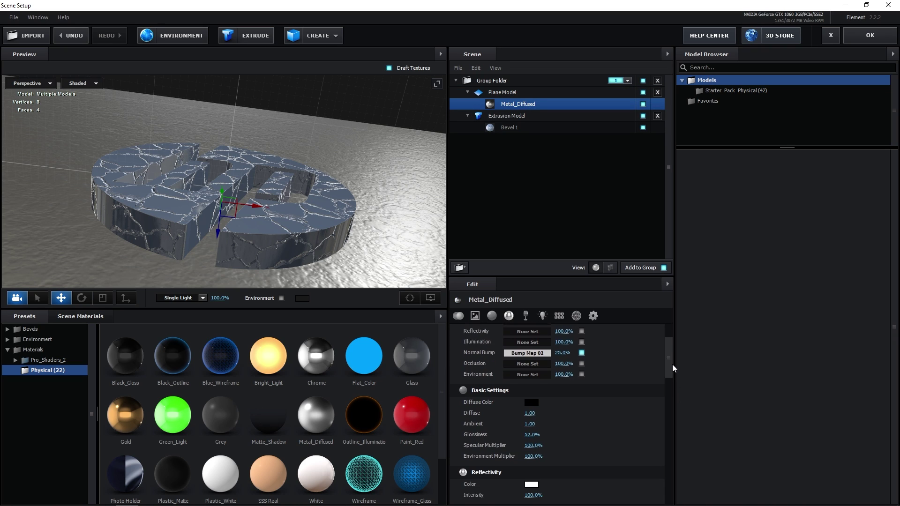
{"action": "scroll", "coordinate": [672, 364], "scroll_direction": "down", "scroll_amount": 3}
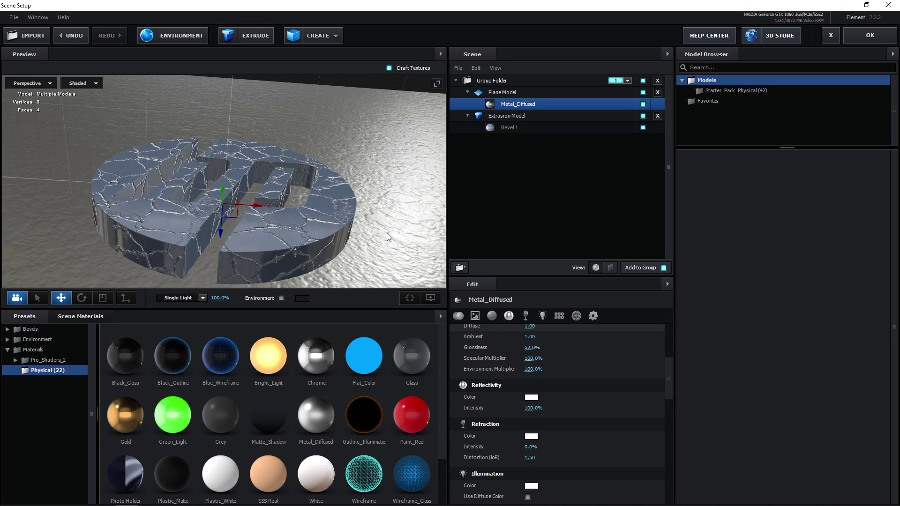
{"action": "left_click", "coordinate": [532, 398]}
{"action": "left_click_drag", "start_coordinate": [452, 371], "coordinate": [437, 396]}
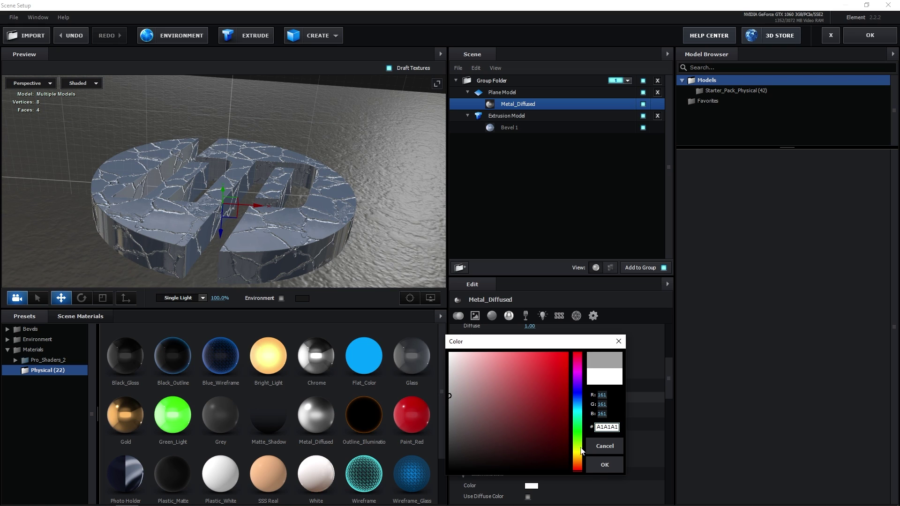
{"action": "left_click", "coordinate": [605, 466]}
{"action": "left_click_drag", "start_coordinate": [394, 253], "coordinate": [376, 276]}
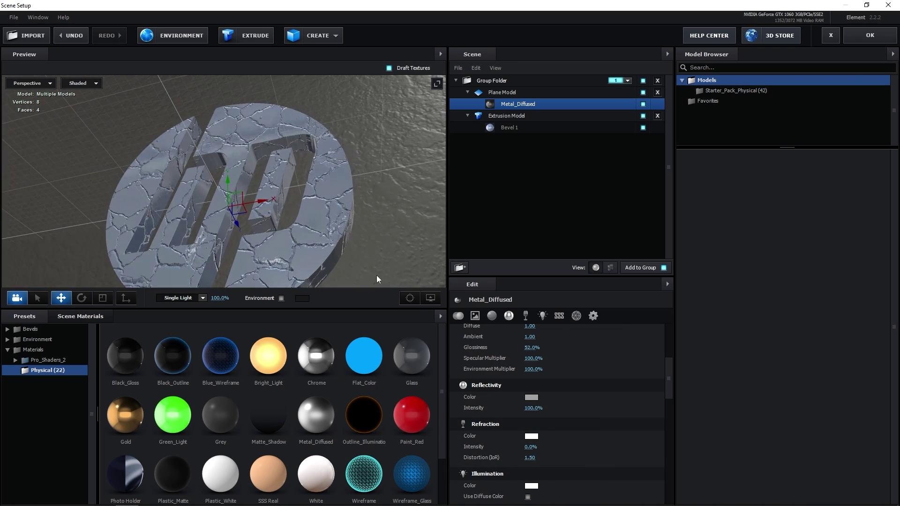
Step: Set the Plane Model's Reflect Mode to Mirror Surface and inspect the disc
{"action": "right_click", "coordinate": [505, 94]}
{"action": "mouse_move", "coordinate": [562, 169]}
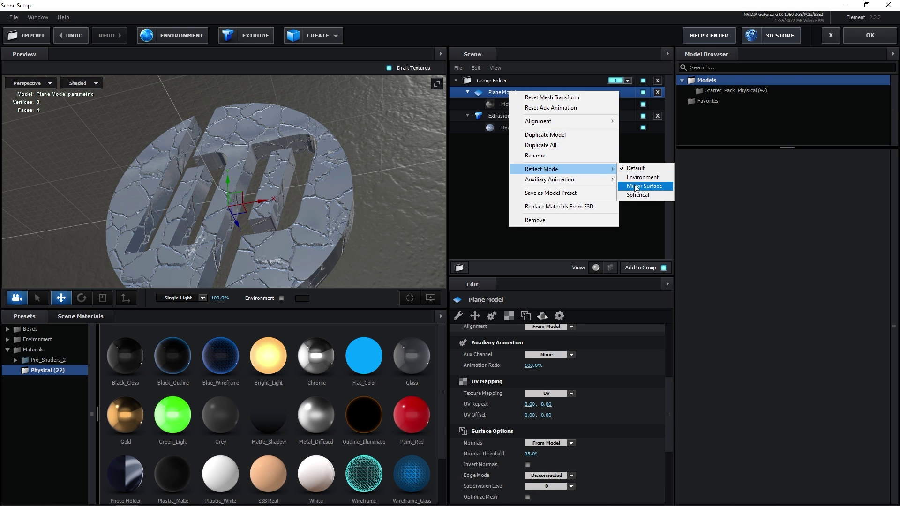
{"action": "left_click", "coordinate": [644, 186]}
{"action": "left_click_drag", "start_coordinate": [403, 213], "coordinate": [339, 263]}
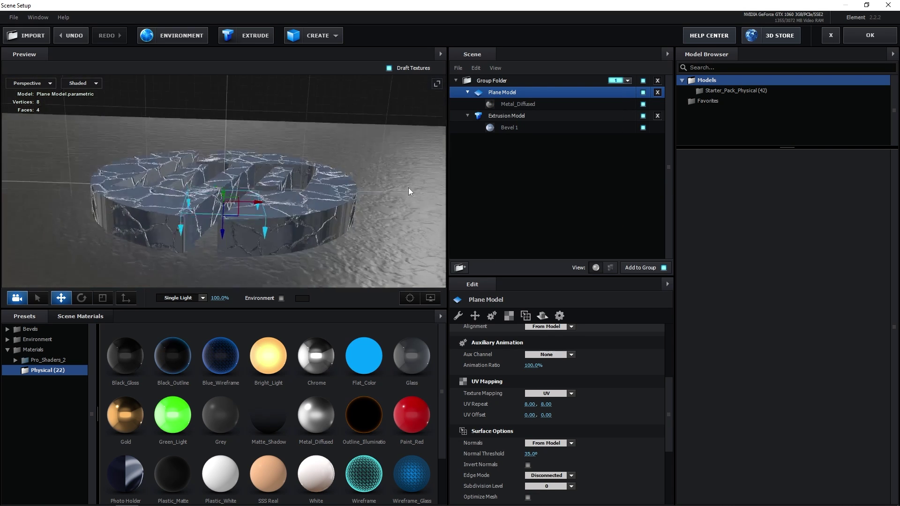
{"action": "left_click_drag", "start_coordinate": [244, 284], "coordinate": [307, 256]}
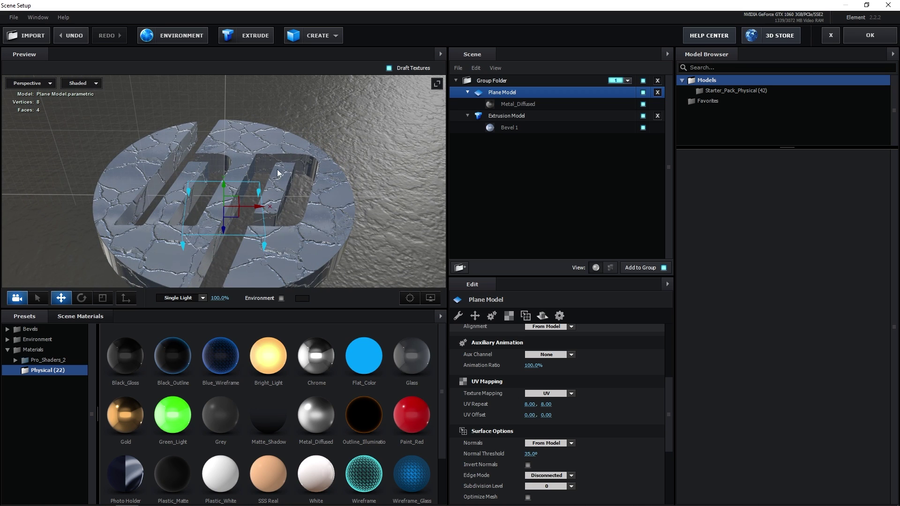
{"action": "mouse_move", "coordinate": [346, 230]}
{"action": "left_mouse_down"}
{"action": "mouse_move", "coordinate": [318, 247]}
{"action": "mouse_move", "coordinate": [326, 257]}
{"action": "left_mouse_up"}
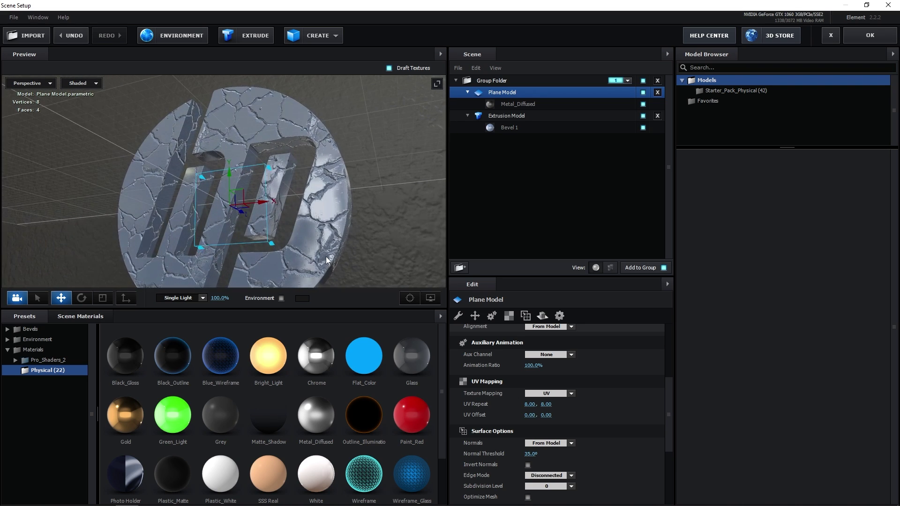
Step: Apply the Element 3D scene and add a new camera with the 35mm preset
{"action": "left_click", "coordinate": [871, 35]}
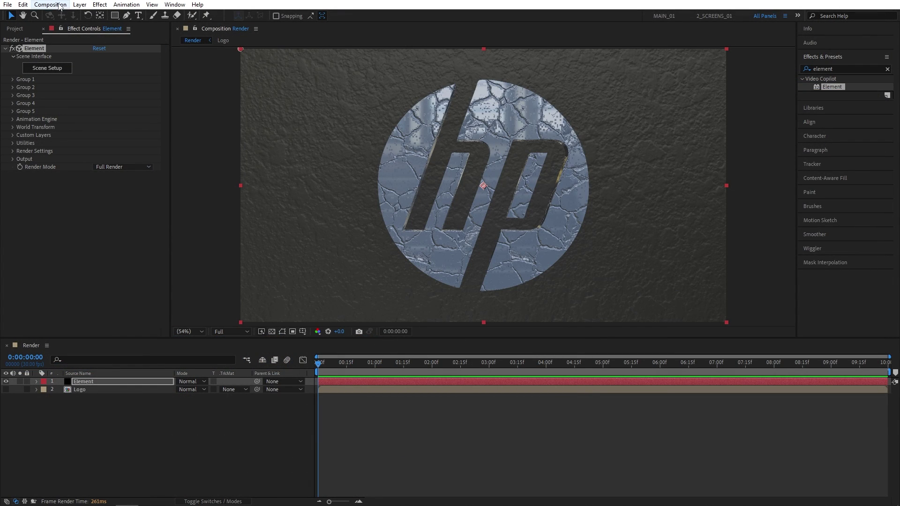
{"action": "left_click", "coordinate": [79, 4]}
{"action": "mouse_move", "coordinate": [91, 18]}
{"action": "left_click", "coordinate": [245, 45]}
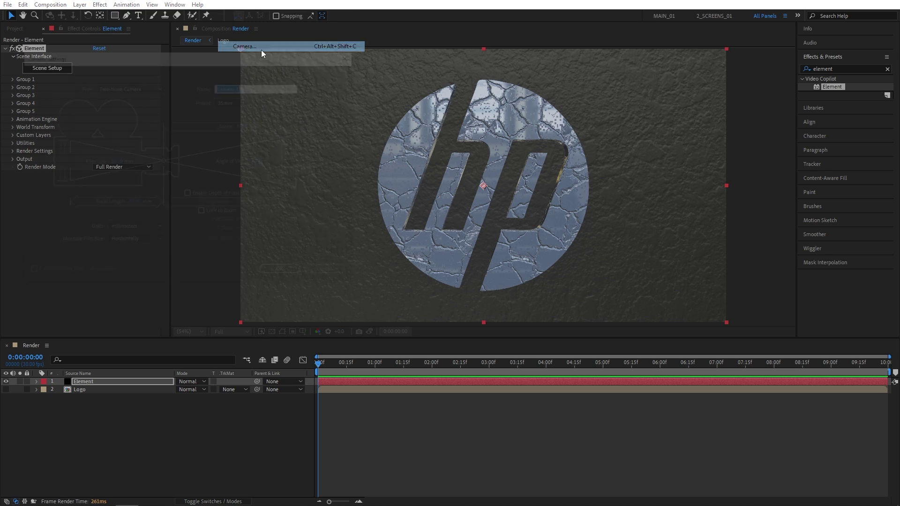
{"action": "left_click", "coordinate": [246, 100]}
{"action": "left_click", "coordinate": [239, 141]}
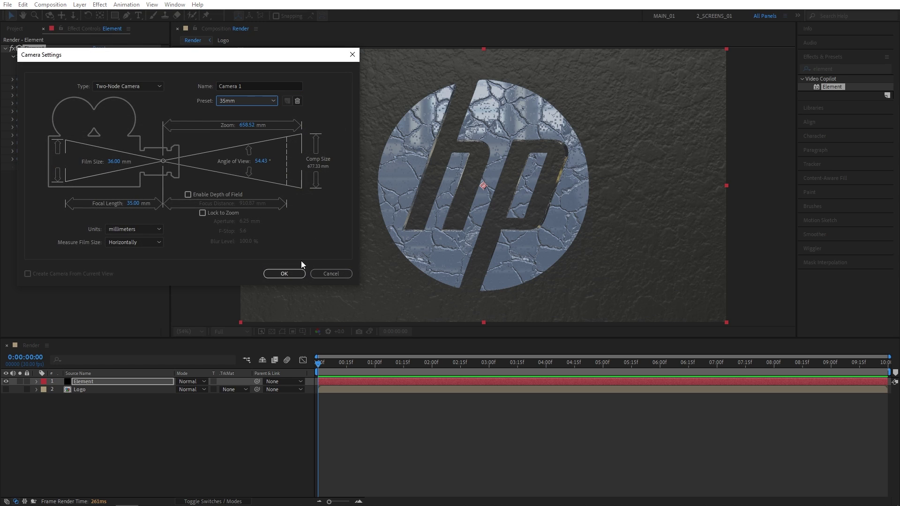
{"action": "left_click", "coordinate": [284, 274]}
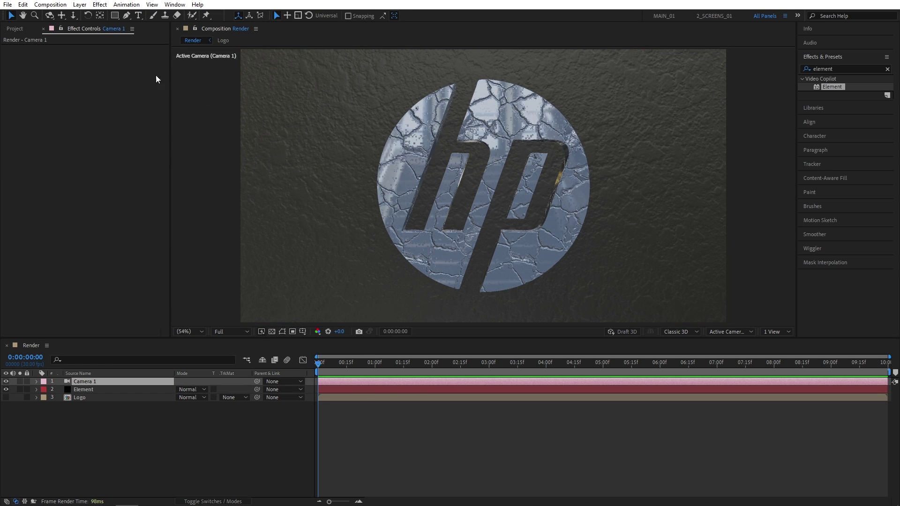
Step: Dolly and orbit Camera 1 for a closer, tilted view of the HP logo
{"action": "left_click", "coordinate": [51, 15]}
{"action": "key", "text": "alt"}
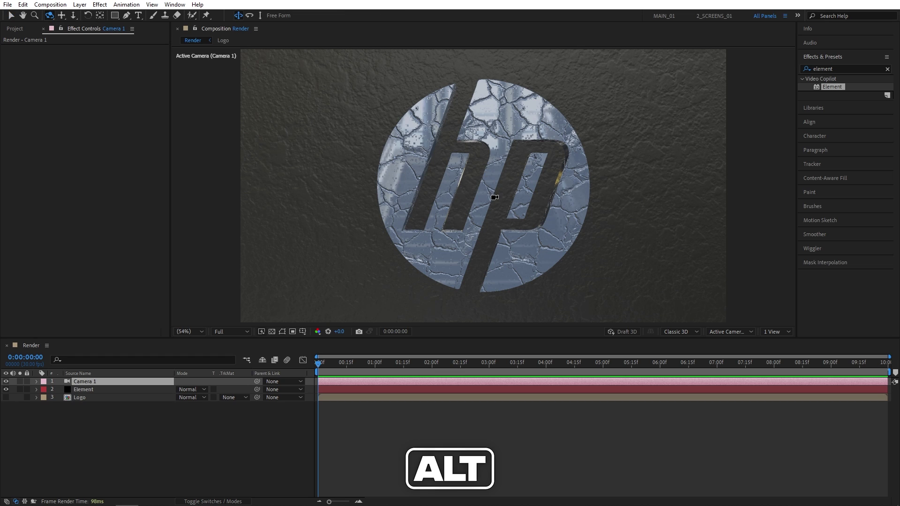
{"action": "mouse_move", "coordinate": [495, 197]}
{"action": "left_mouse_down"}
{"action": "mouse_move", "coordinate": [504, 183]}
{"action": "mouse_move", "coordinate": [504, 136]}
{"action": "left_mouse_up"}
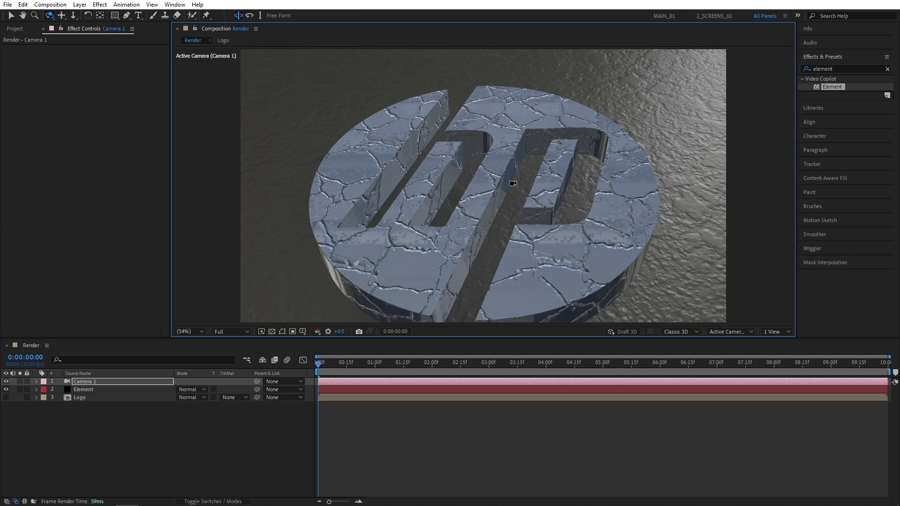
{"action": "mouse_move", "coordinate": [544, 172]}
{"action": "left_mouse_down"}
{"action": "mouse_move", "coordinate": [517, 178]}
{"action": "mouse_move", "coordinate": [515, 154]}
{"action": "left_mouse_up"}
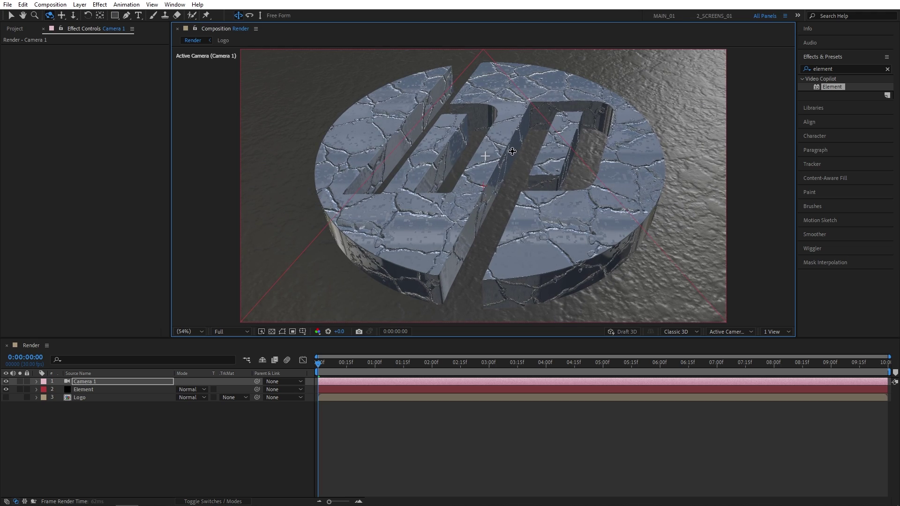
{"action": "mouse_move", "coordinate": [525, 166]}
{"action": "left_mouse_down"}
{"action": "mouse_move", "coordinate": [524, 157]}
{"action": "mouse_move", "coordinate": [505, 150]}
{"action": "mouse_move", "coordinate": [505, 159]}
{"action": "left_mouse_up"}
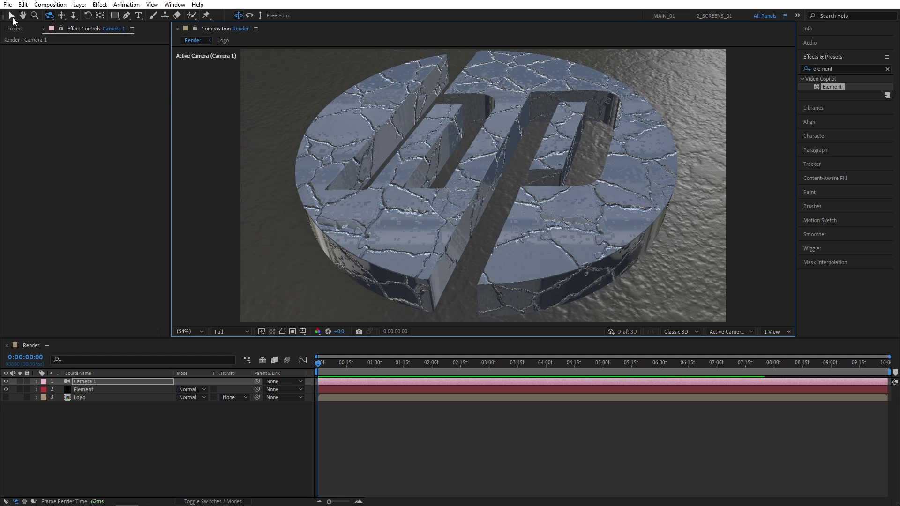
Step: Set the Element layer's Group 1 Particle Replicator Z Rotation to -20° at the start
{"action": "left_click", "coordinate": [12, 16]}
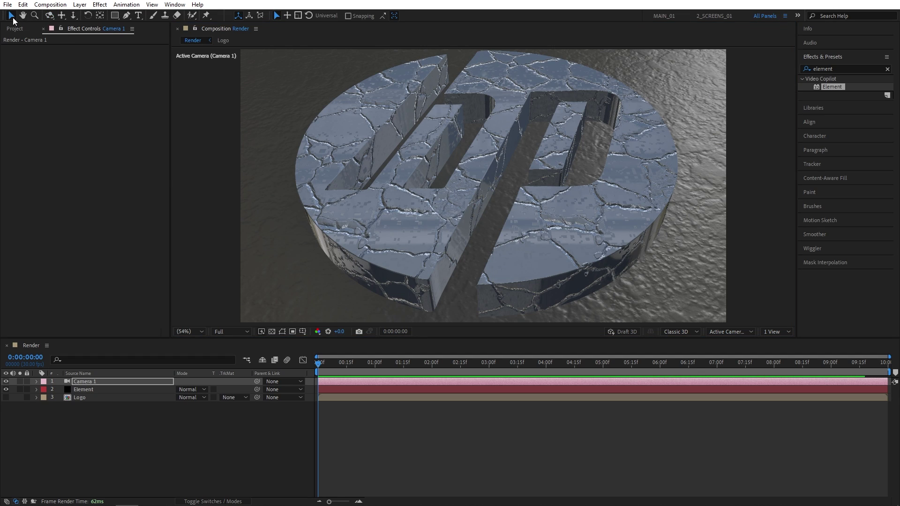
{"action": "left_click", "coordinate": [83, 389]}
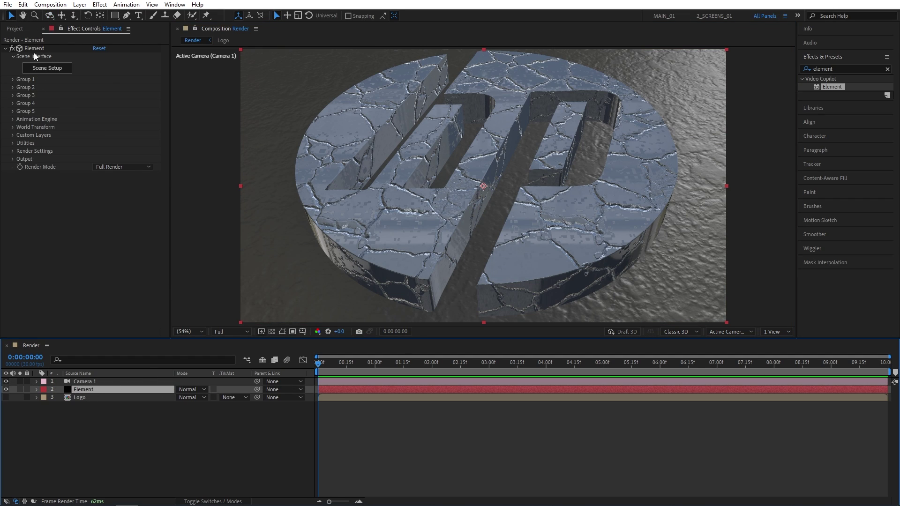
{"action": "left_click", "coordinate": [12, 79]}
{"action": "left_click", "coordinate": [20, 96]}
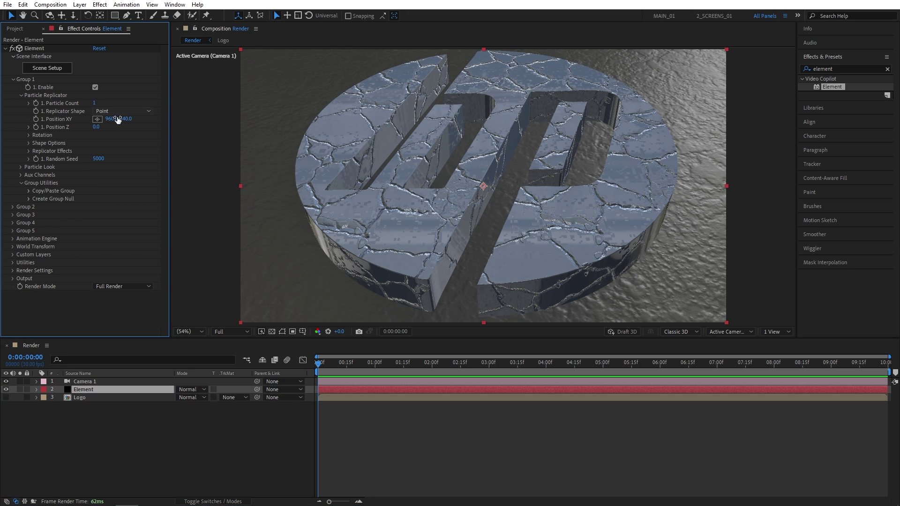
{"action": "left_click", "coordinate": [29, 137]}
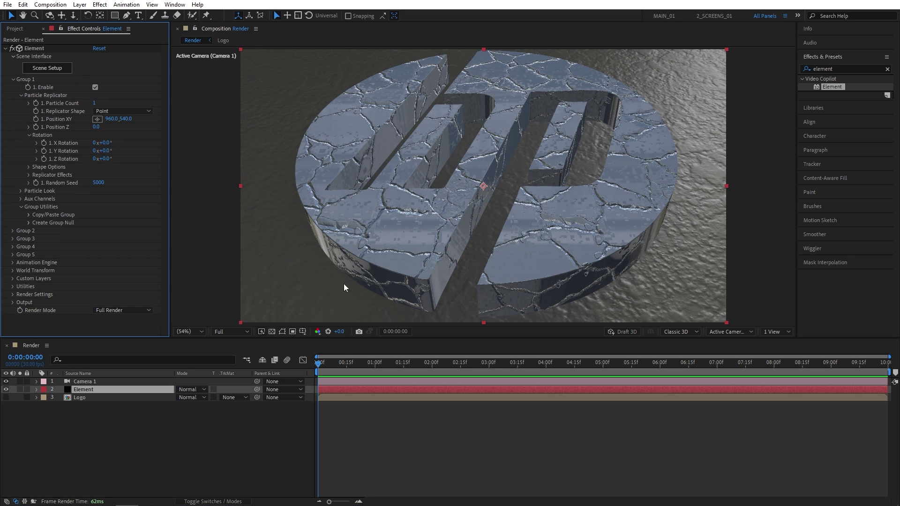
{"action": "left_click", "coordinate": [318, 364]}
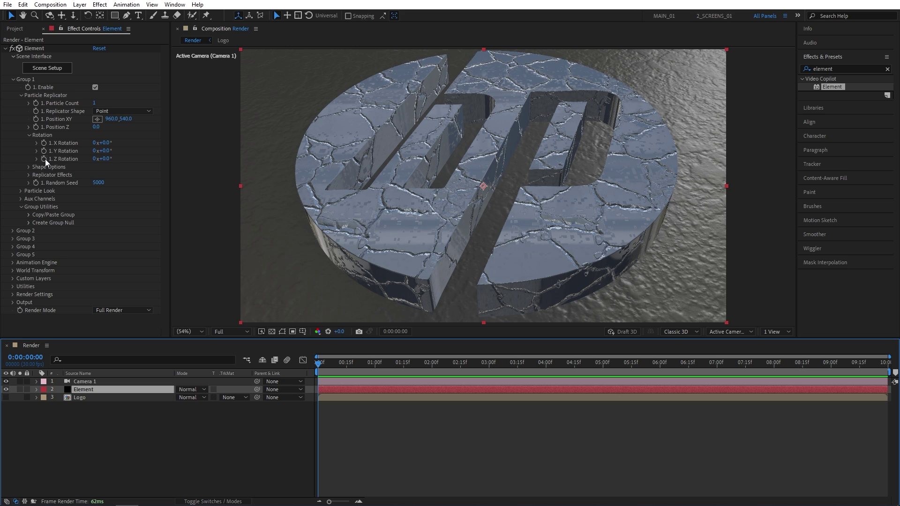
{"action": "left_click", "coordinate": [105, 159]}
{"action": "type", "text": "-"}
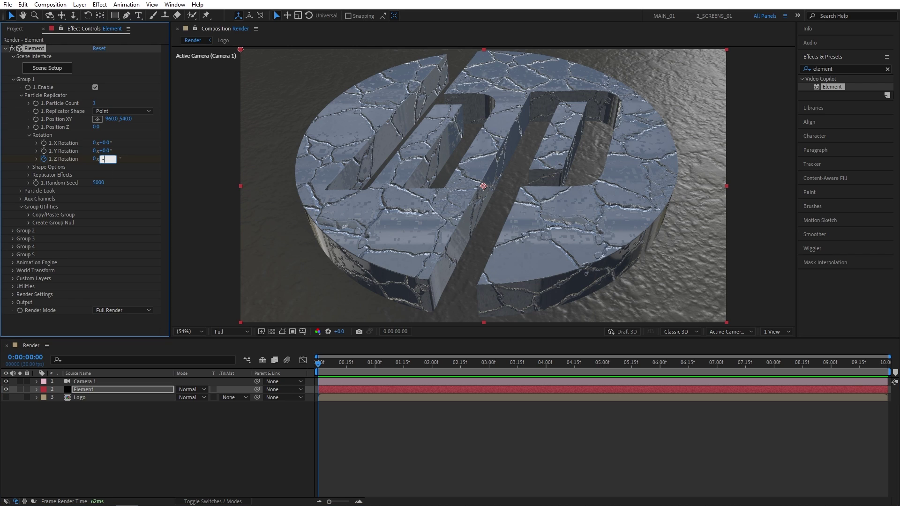
{"action": "type", "text": "20"}
{"action": "key", "text": "Return"}
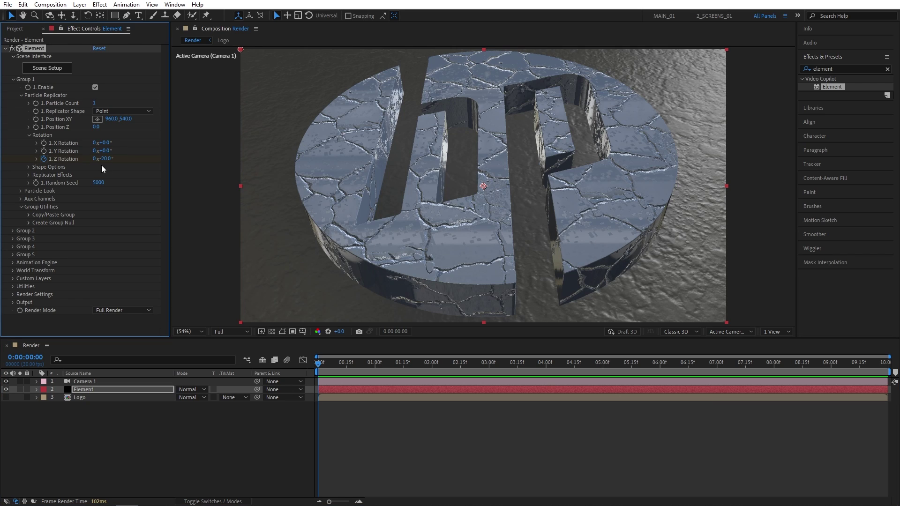
Step: Set Z Rotation to +20° at five seconds and scrub to check the swing
{"action": "left_click", "coordinate": [603, 364]}
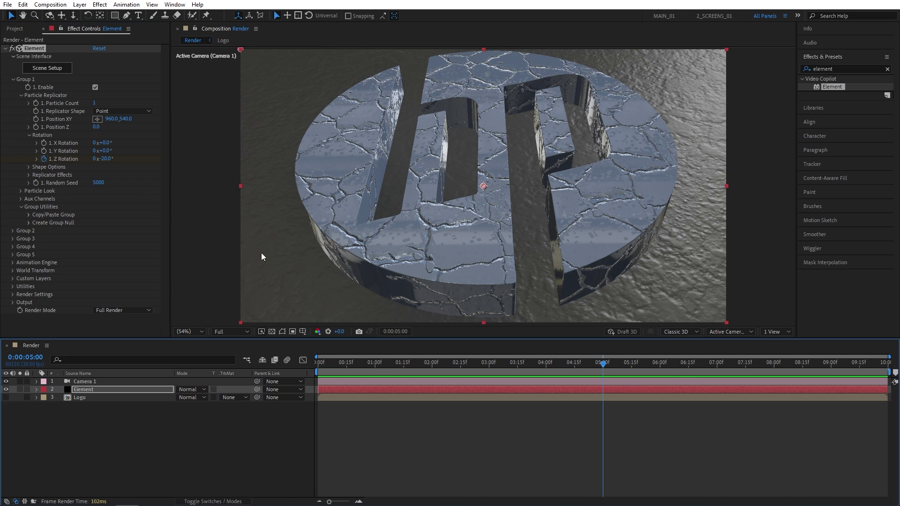
{"action": "left_click", "coordinate": [105, 159]}
{"action": "type", "text": "20"}
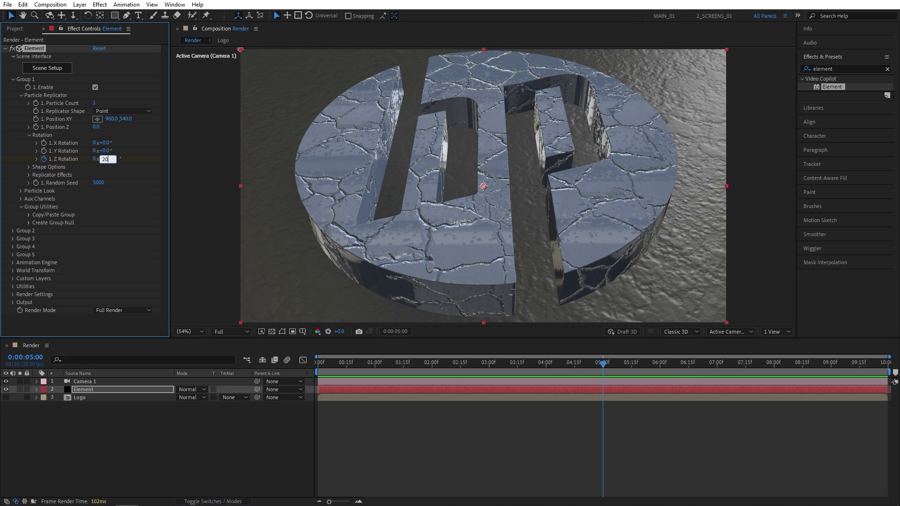
{"action": "key", "text": "Return"}
{"action": "left_click", "coordinate": [342, 362]}
{"action": "left_click_drag", "start_coordinate": [341, 362], "coordinate": [553, 376]}
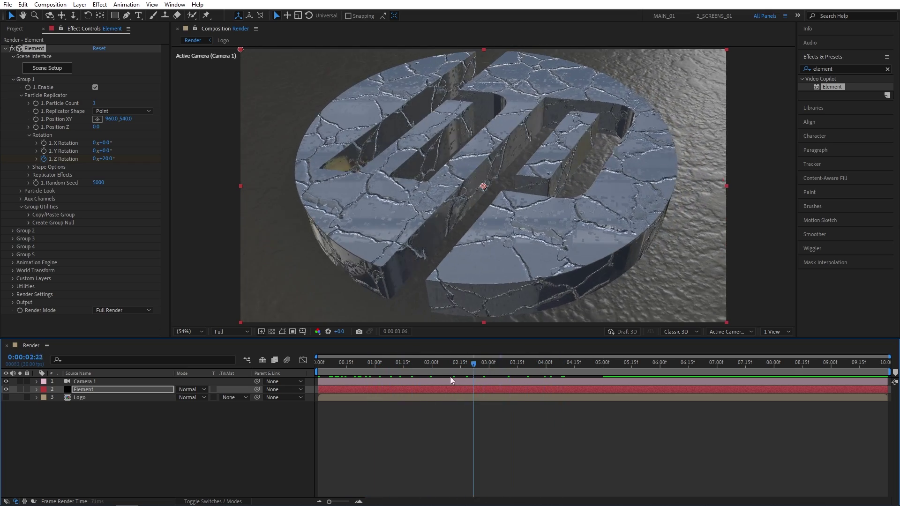
{"action": "left_click_drag", "start_coordinate": [554, 375], "coordinate": [310, 381]}
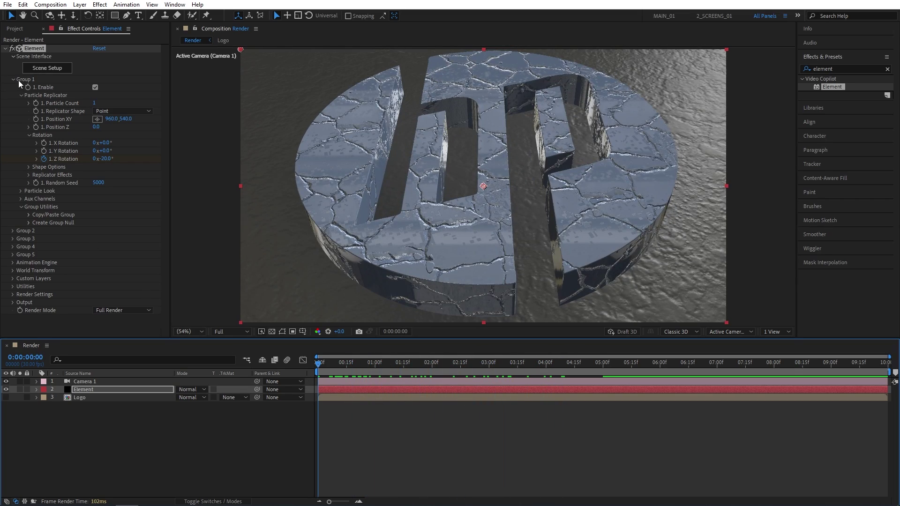
Step: Tilt the Physical Environment's Rotate Environment X Rotation to 75°
{"action": "left_click", "coordinate": [12, 79]}
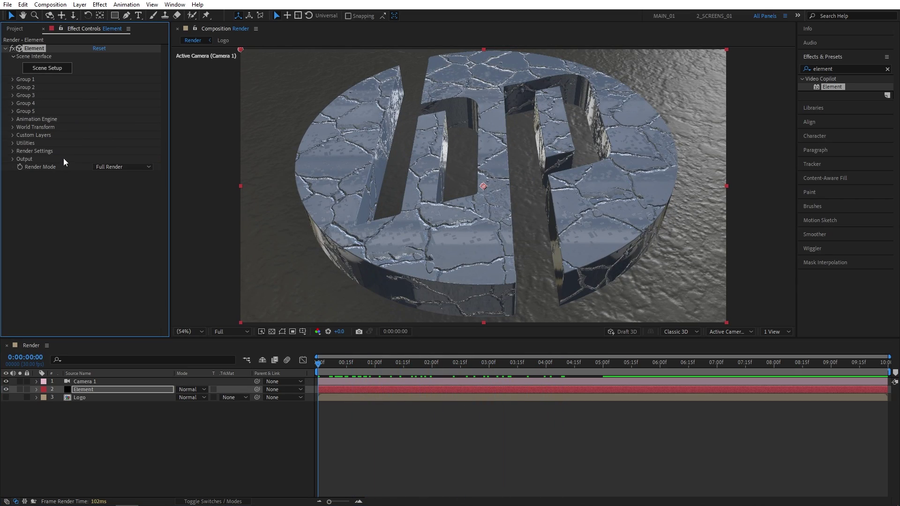
{"action": "left_click", "coordinate": [12, 152]}
{"action": "left_click", "coordinate": [21, 160]}
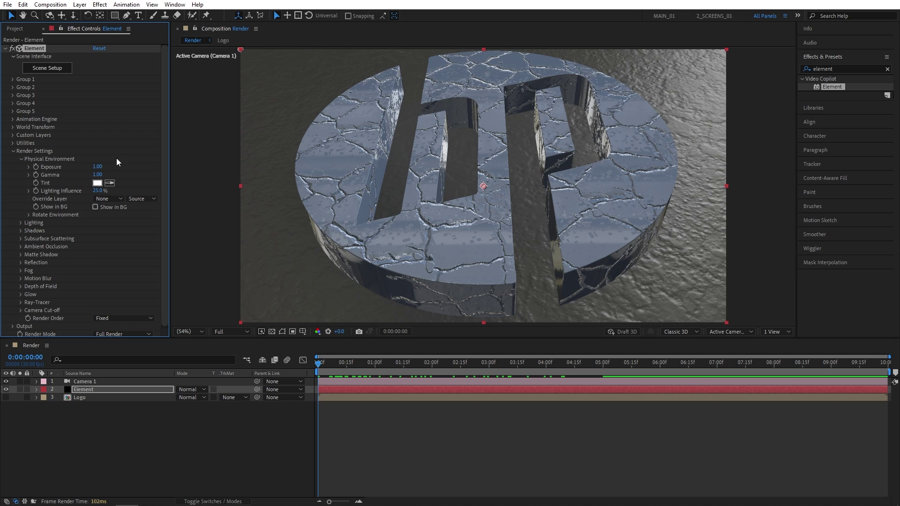
{"action": "left_click", "coordinate": [29, 214]}
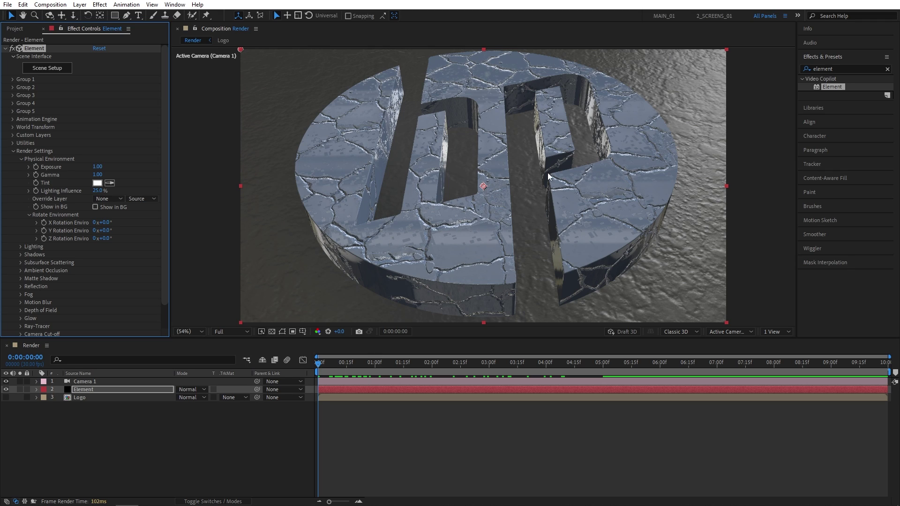
{"action": "mouse_move", "coordinate": [103, 222]}
{"action": "left_mouse_down"}
{"action": "mouse_move", "coordinate": [121, 224]}
{"action": "mouse_move", "coordinate": [109, 224]}
{"action": "left_mouse_up"}
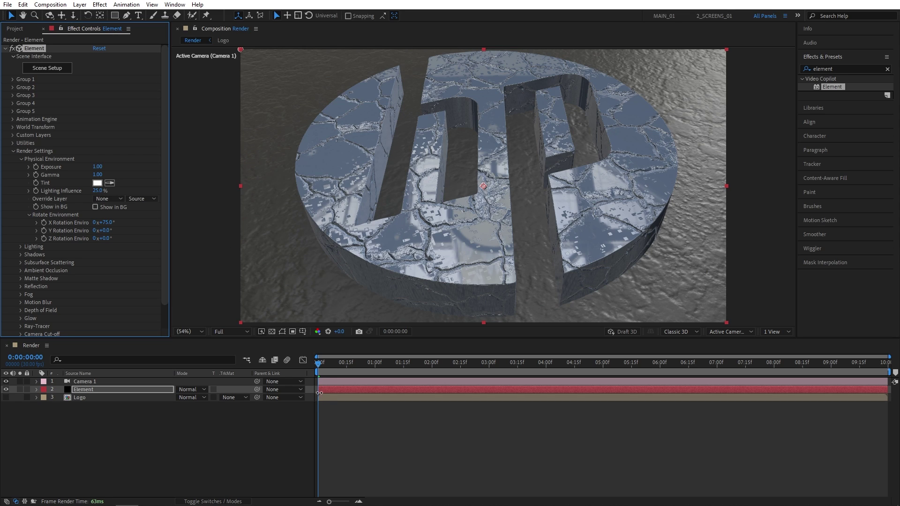
Step: Keyframe the environment Z Rotation to reach 10° at five seconds, then preview
{"action": "left_click", "coordinate": [45, 238]}
{"action": "left_click", "coordinate": [603, 363]}
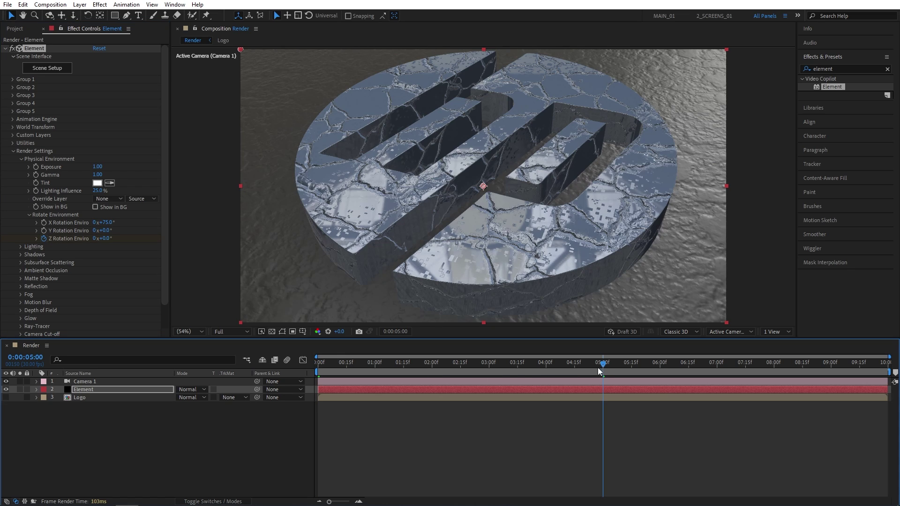
{"action": "left_click", "coordinate": [107, 238]}
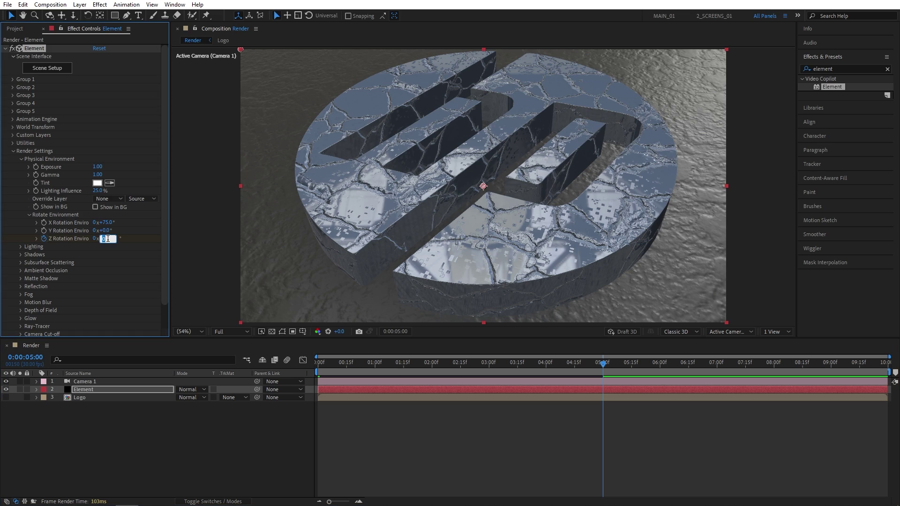
{"action": "type", "text": "10"}
{"action": "key", "text": "Return"}
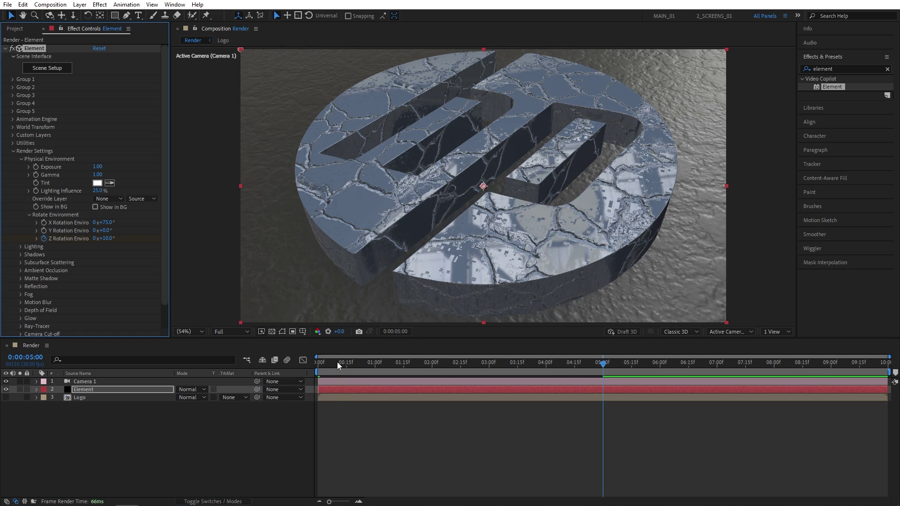
{"action": "left_click_drag", "start_coordinate": [337, 363], "coordinate": [384, 362]}
{"action": "key", "text": "space"}
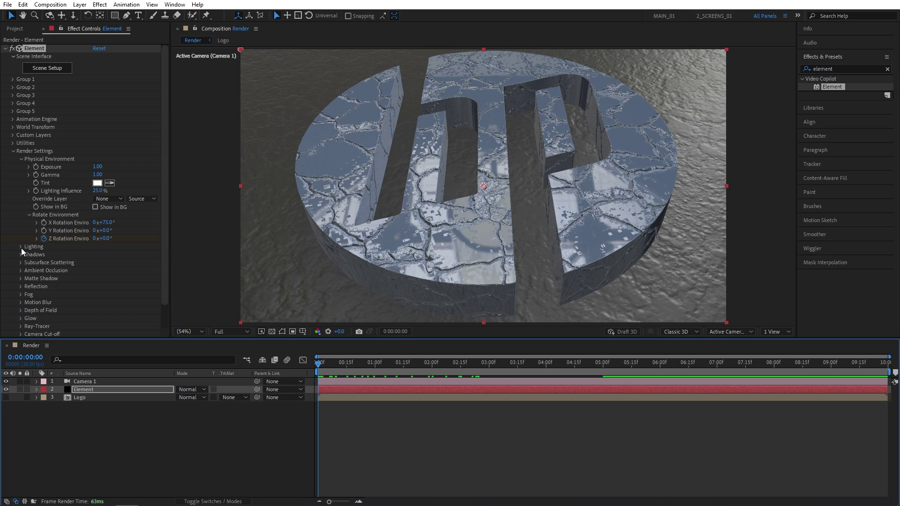
Step: Set Element's Render Settings Add Lighting to the Aqua preset
{"action": "left_click", "coordinate": [21, 248]}
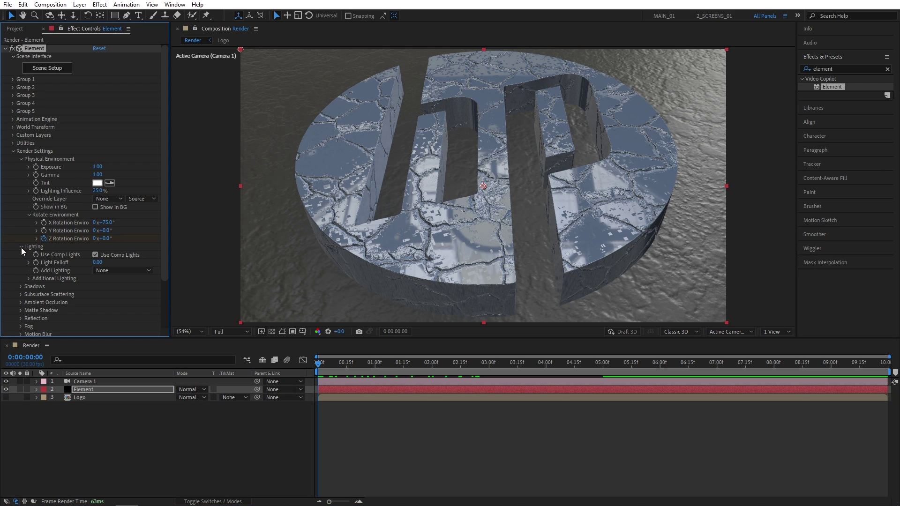
{"action": "left_click", "coordinate": [114, 271]}
{"action": "left_click", "coordinate": [119, 424]}
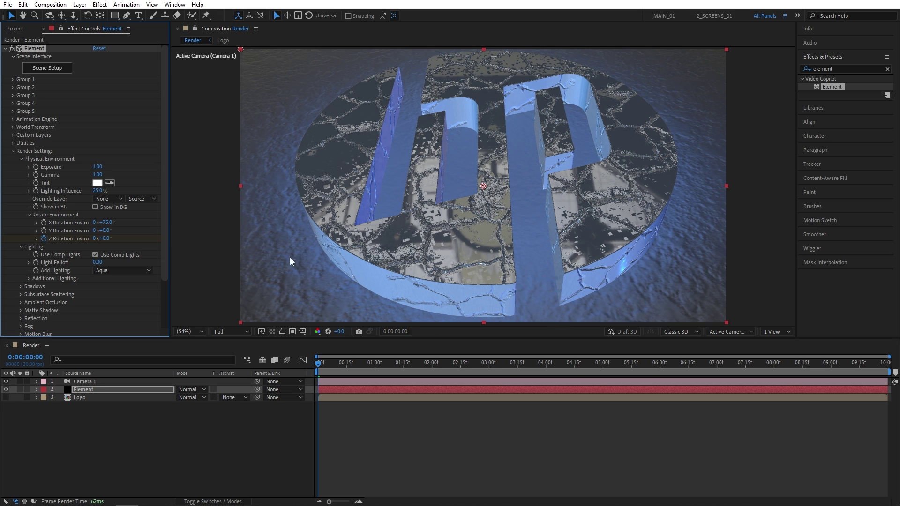
{"action": "left_click_drag", "start_coordinate": [166, 211], "coordinate": [166, 232]}
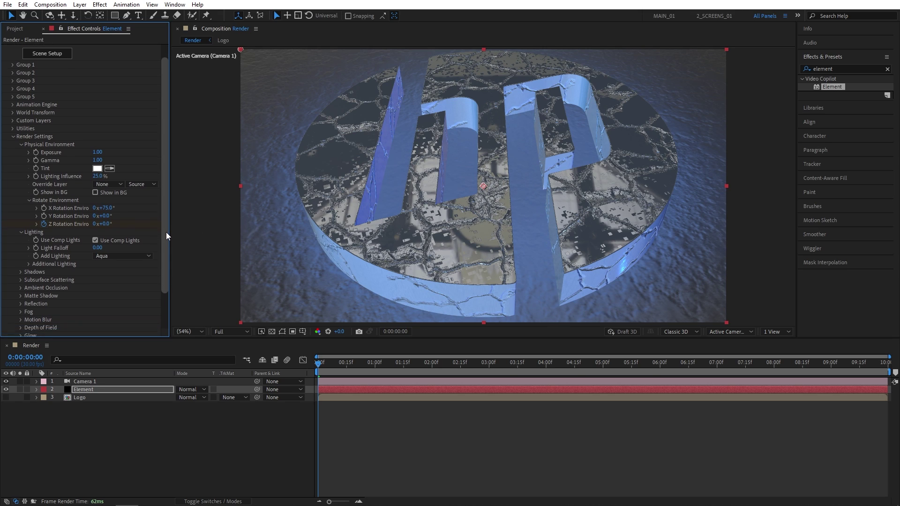
Step: Check Enable AO under Ambient Occlusion and set SSAO Intensity to 10
{"action": "left_click", "coordinate": [20, 258]}
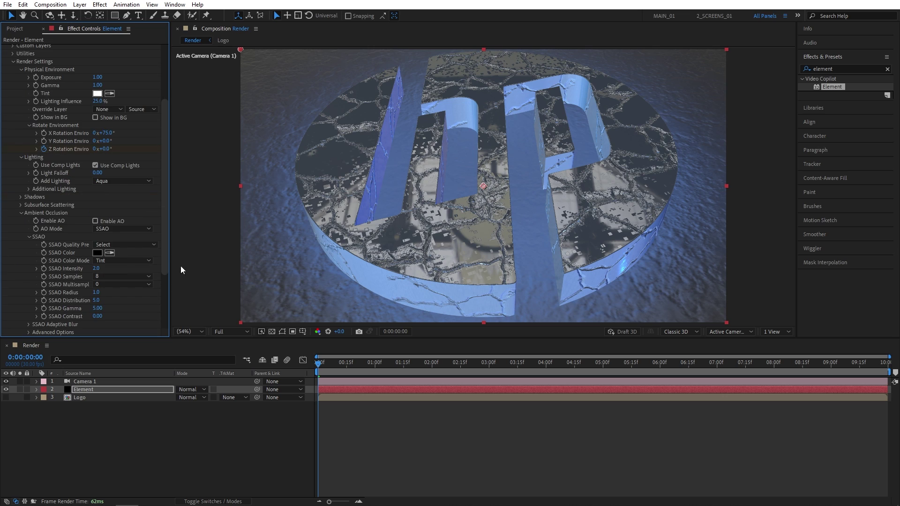
{"action": "left_click", "coordinate": [94, 220]}
{"action": "left_click", "coordinate": [97, 268]}
{"action": "type", "text": "10"}
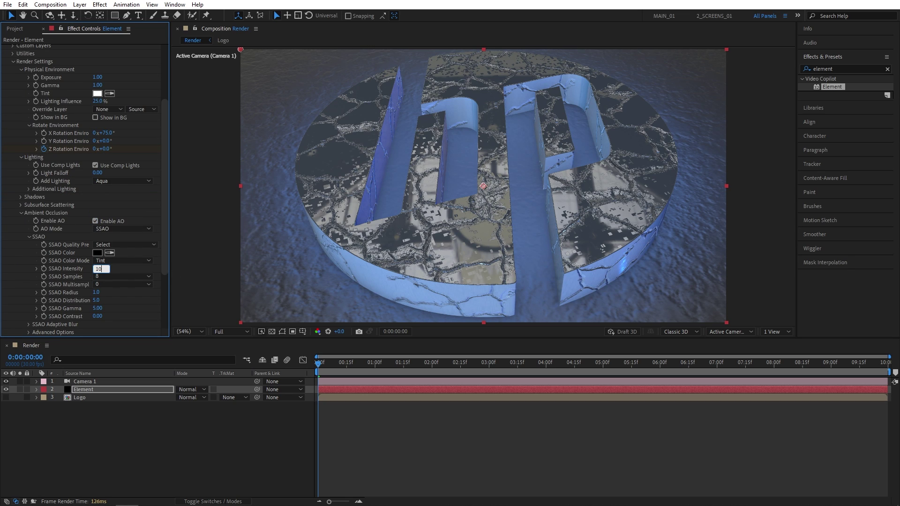
{"action": "key", "text": "Return"}
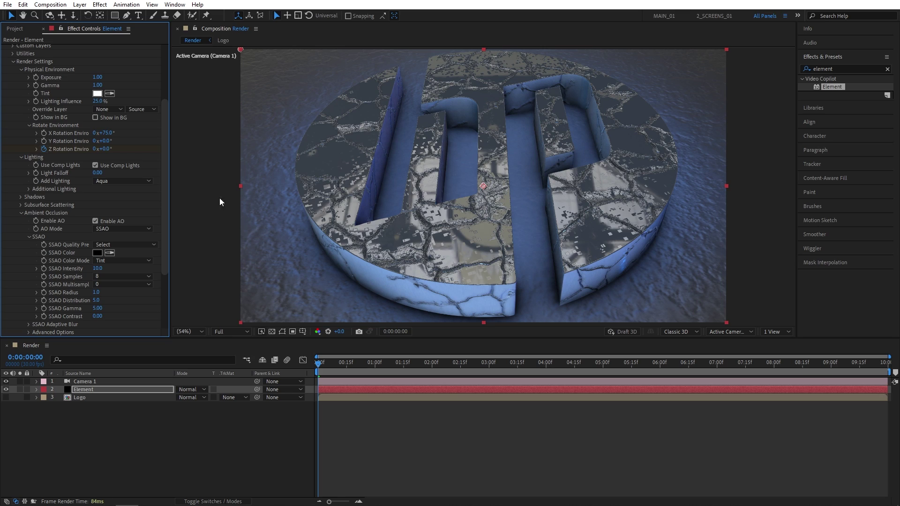
{"action": "left_click_drag", "start_coordinate": [165, 164], "coordinate": [169, 216]}
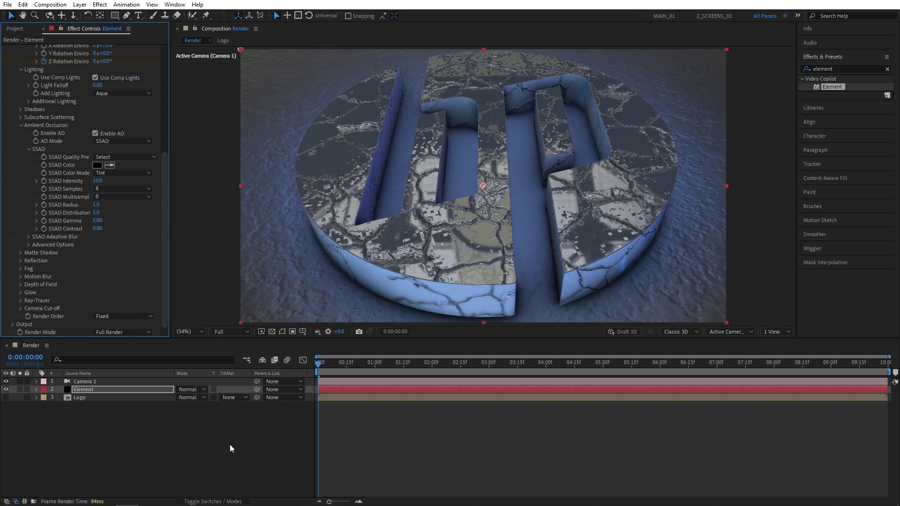
Step: Duplicate the Element layer and rename the copy AO
{"action": "left_click", "coordinate": [99, 391]}
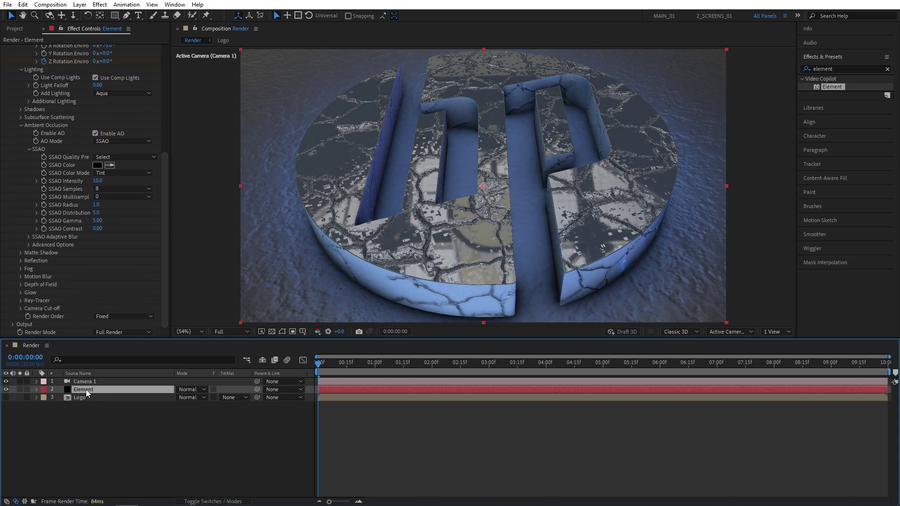
{"action": "left_click", "coordinate": [23, 4]}
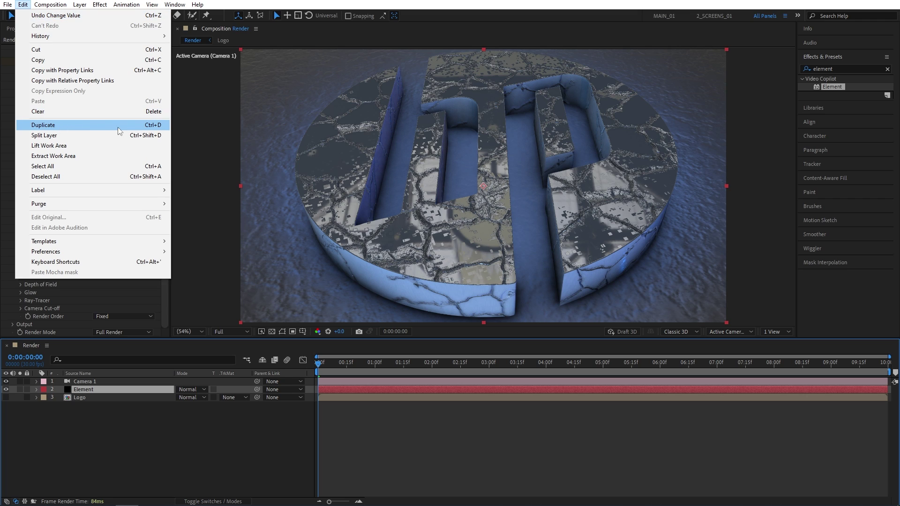
{"action": "left_click", "coordinate": [90, 126]}
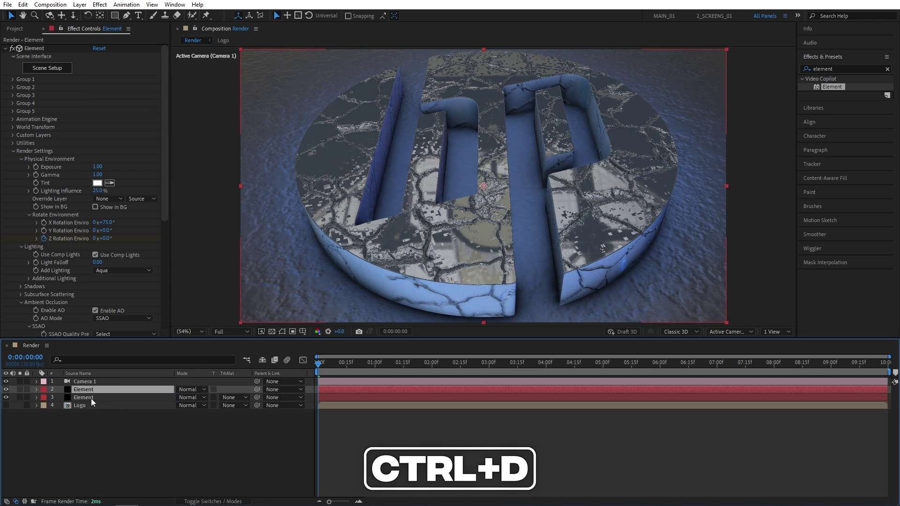
{"action": "key", "text": "Return"}
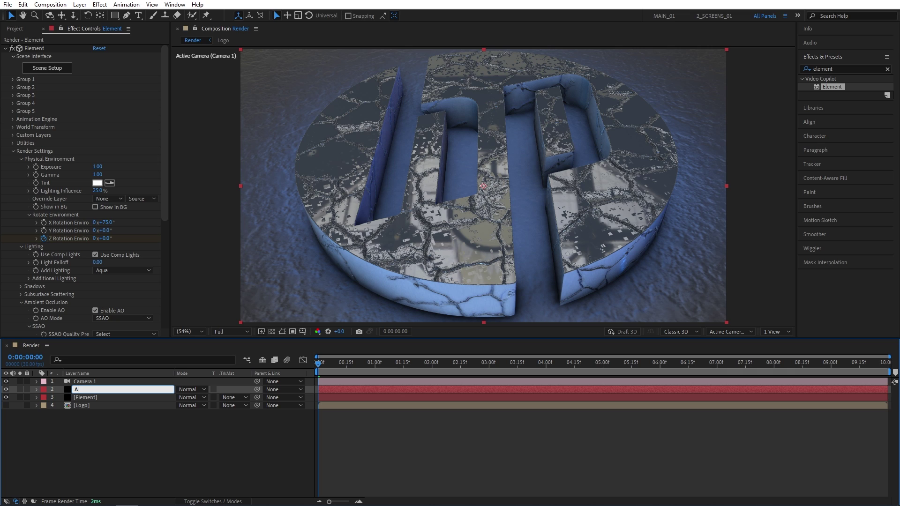
{"action": "type", "text": "AO"}
{"action": "key", "text": "Return"}
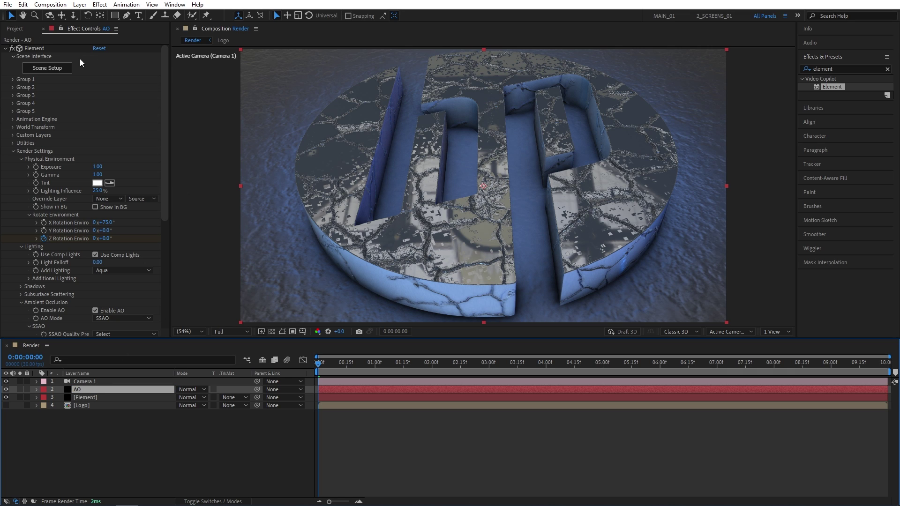
{"action": "left_click_drag", "start_coordinate": [165, 84], "coordinate": [165, 232]}
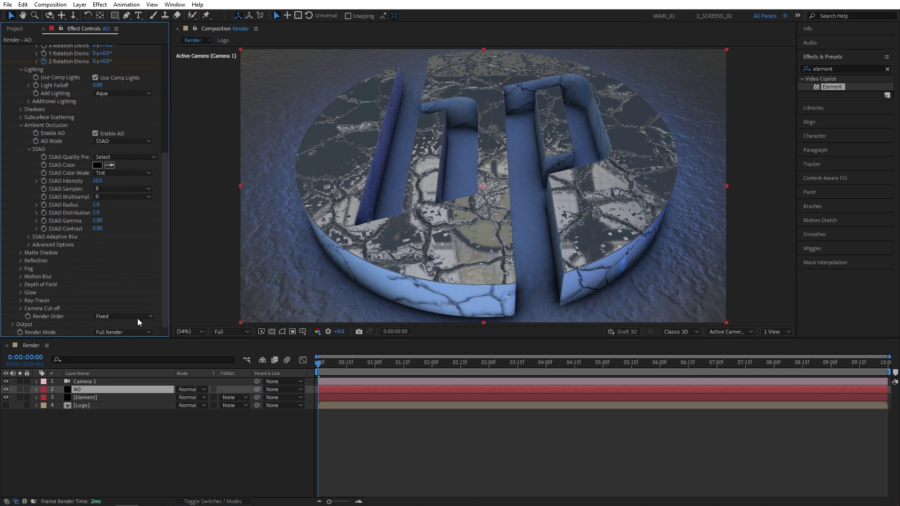
Step: Set the AO layer's Output to show only Ambient Occlusion, blended with Multiply
{"action": "left_click", "coordinate": [13, 326]}
{"action": "scroll", "coordinate": [154, 316], "scroll_direction": "down", "scroll_amount": 4}
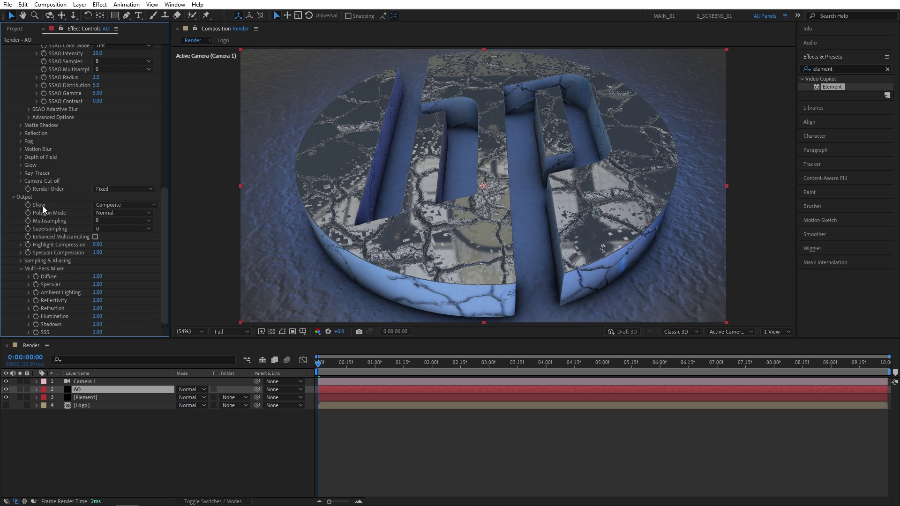
{"action": "left_click", "coordinate": [115, 206]}
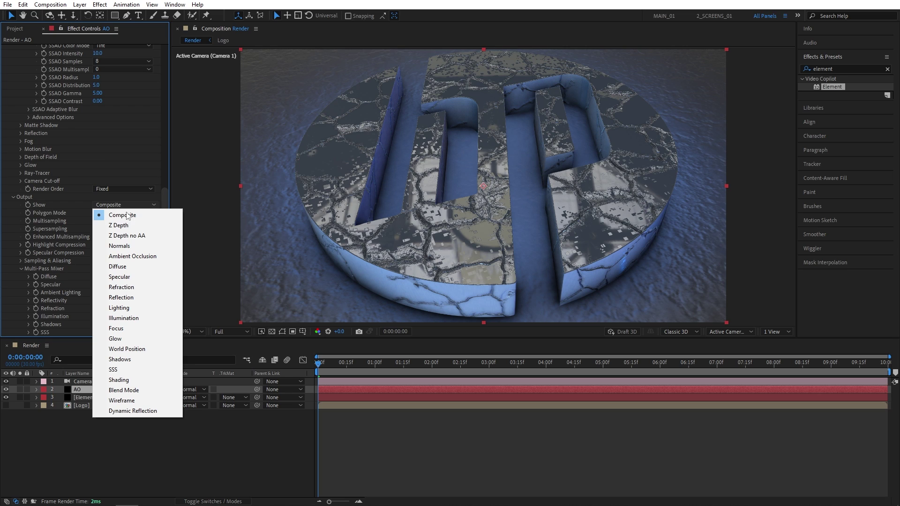
{"action": "left_click", "coordinate": [132, 256]}
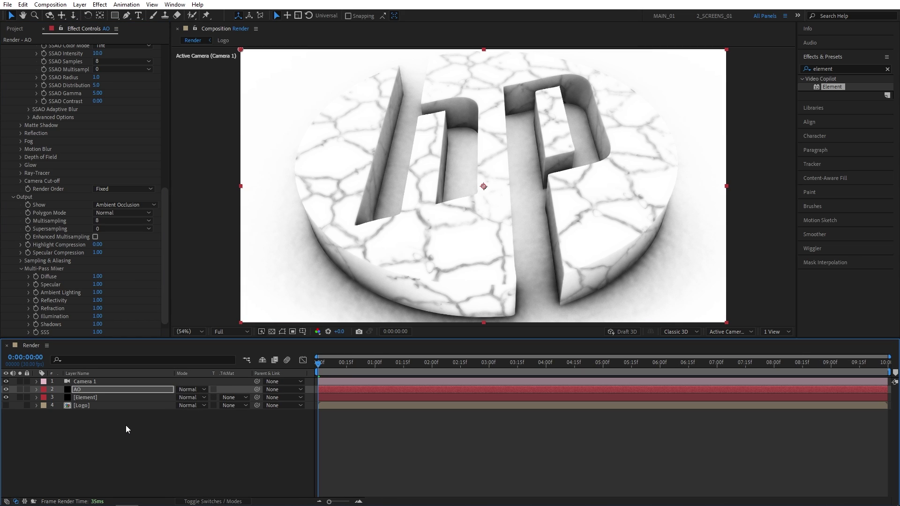
{"action": "left_click", "coordinate": [193, 390]}
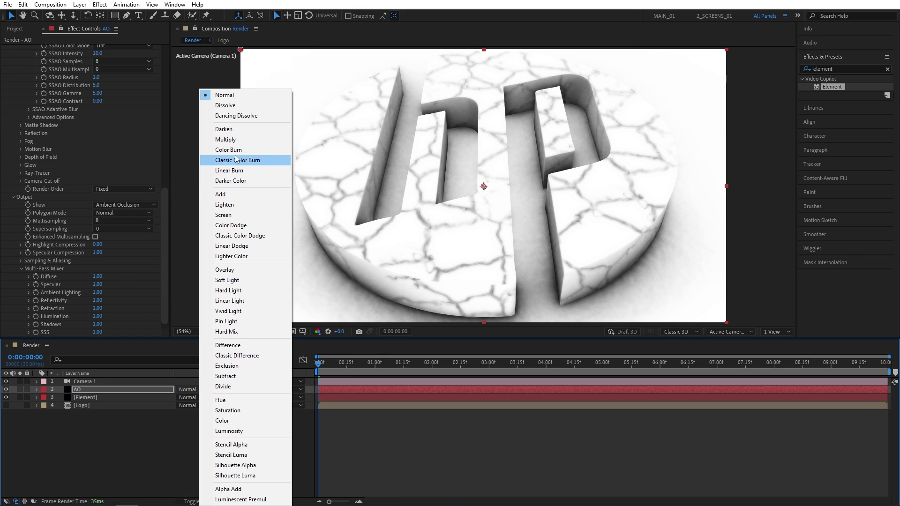
{"action": "left_click", "coordinate": [247, 139]}
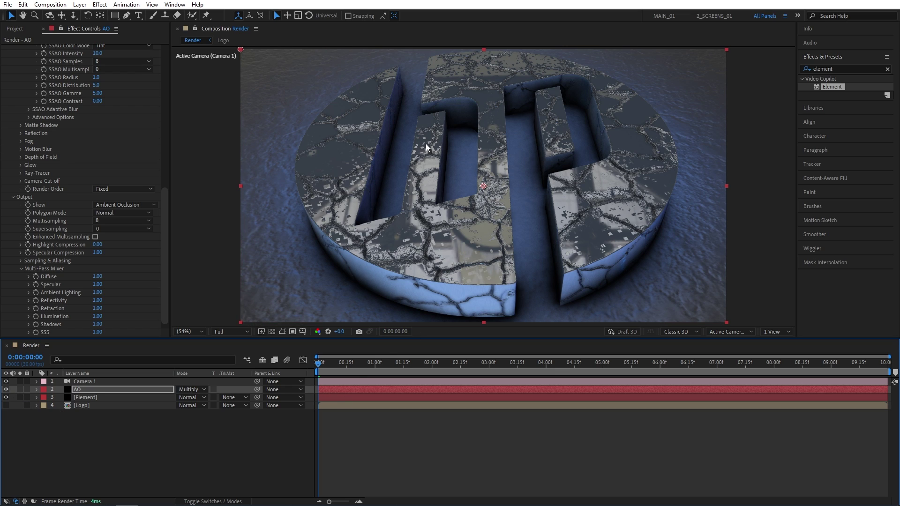
{"action": "left_click", "coordinate": [7, 389]}
{"action": "left_click", "coordinate": [351, 422]}
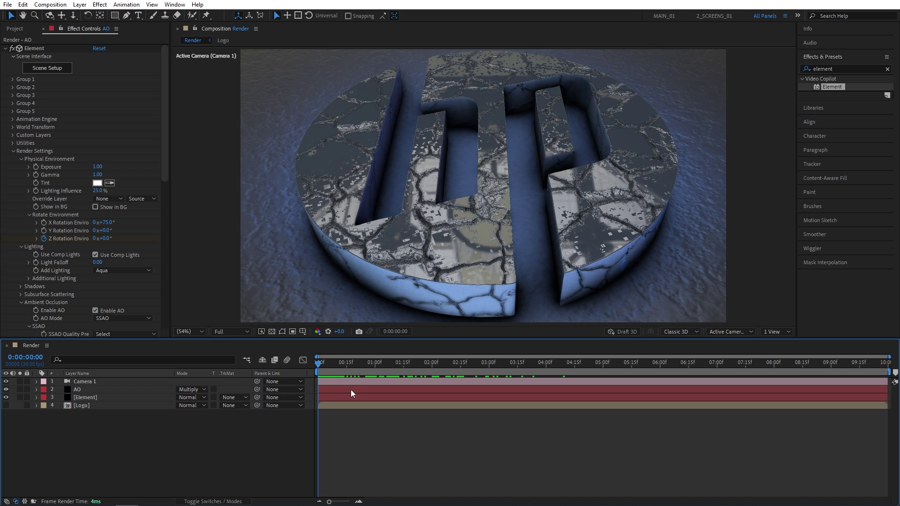
{"action": "left_click_drag", "start_coordinate": [321, 364], "coordinate": [464, 366]}
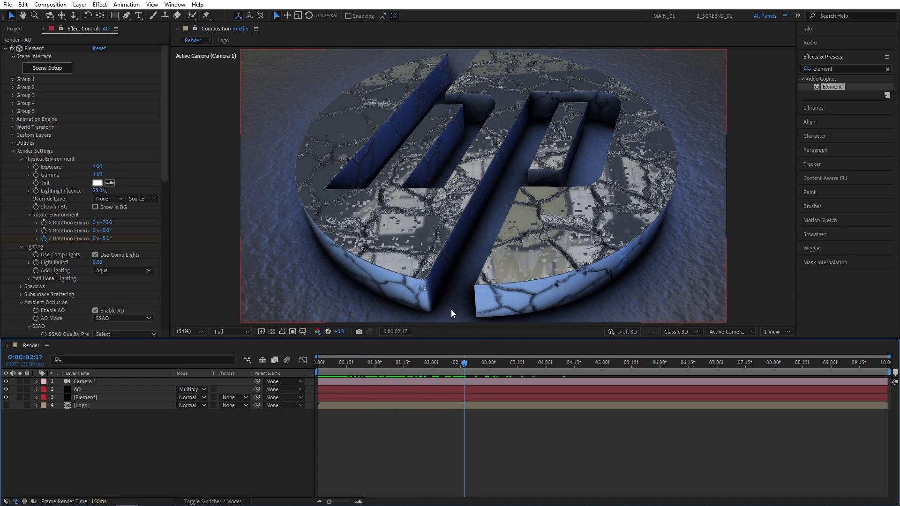
{"action": "mouse_move", "coordinate": [456, 365]}
{"action": "left_mouse_down"}
{"action": "mouse_move", "coordinate": [335, 363]}
{"action": "mouse_move", "coordinate": [459, 364]}
{"action": "left_mouse_up"}
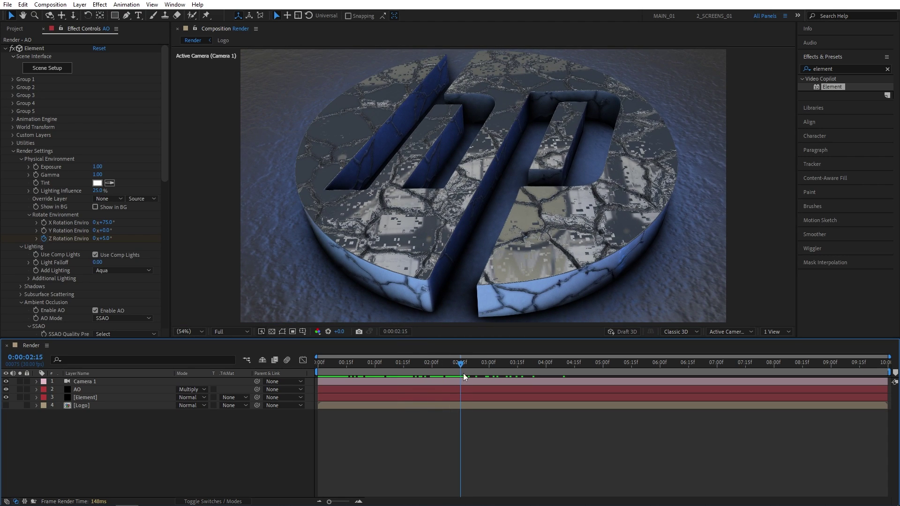
Step: Split Camera 1 at 0:00:02:15 and orbit Camera 2 into a close-up of the letters
{"action": "left_click", "coordinate": [99, 382]}
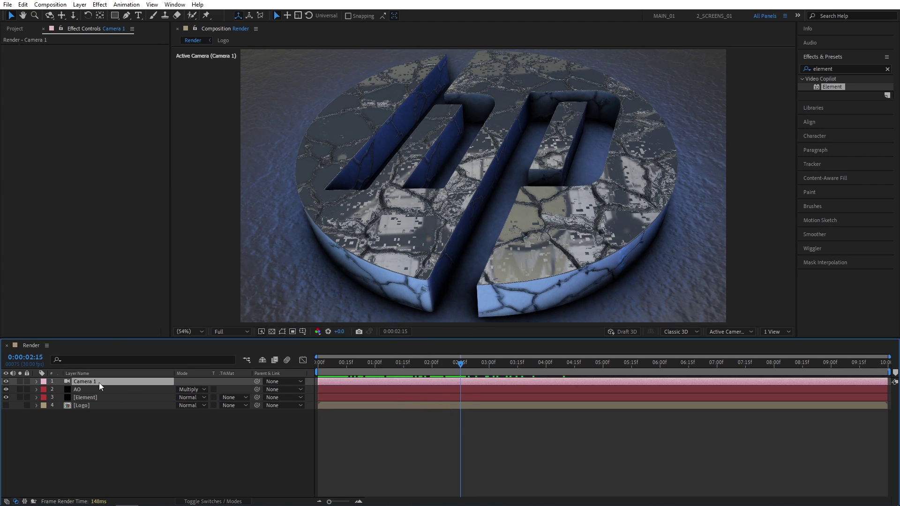
{"action": "left_click", "coordinate": [24, 4]}
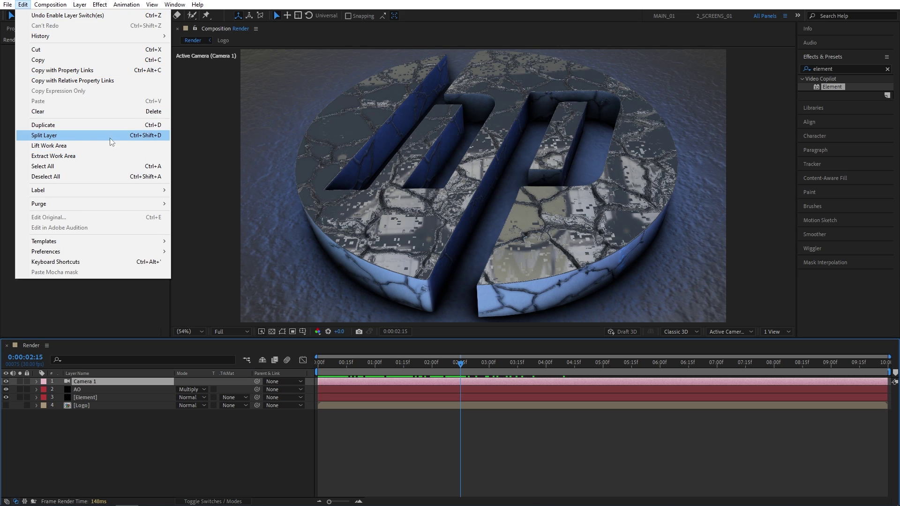
{"action": "left_click", "coordinate": [123, 138]}
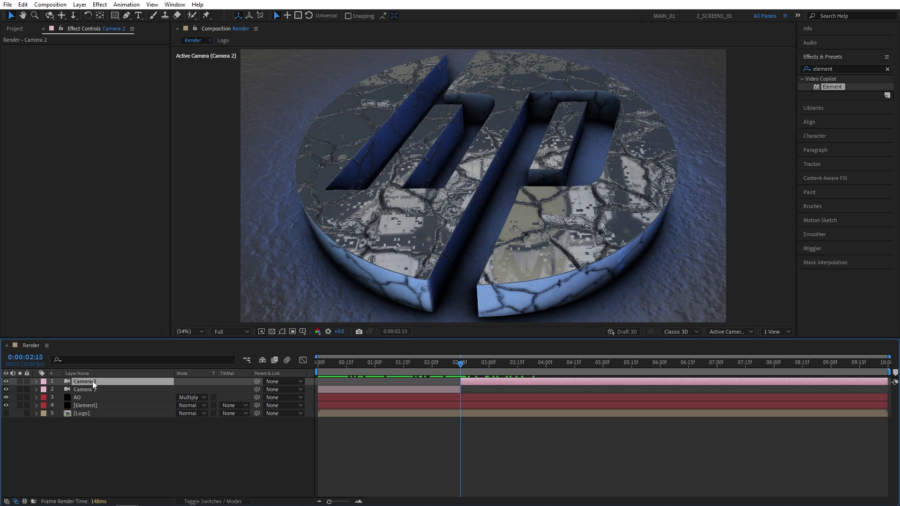
{"action": "left_click", "coordinate": [51, 16]}
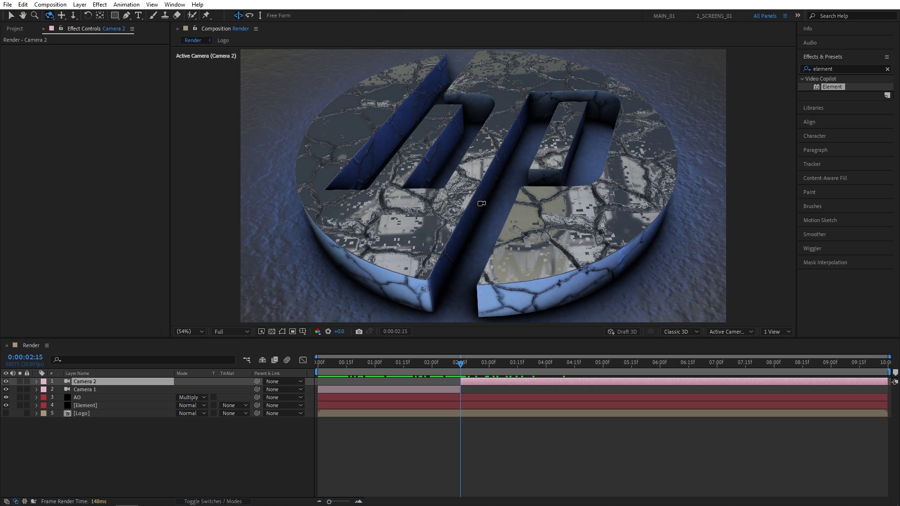
{"action": "mouse_move", "coordinate": [479, 211]}
{"action": "left_mouse_down"}
{"action": "mouse_move", "coordinate": [480, 245]}
{"action": "mouse_move", "coordinate": [423, 204]}
{"action": "mouse_move", "coordinate": [522, 156]}
{"action": "left_mouse_up"}
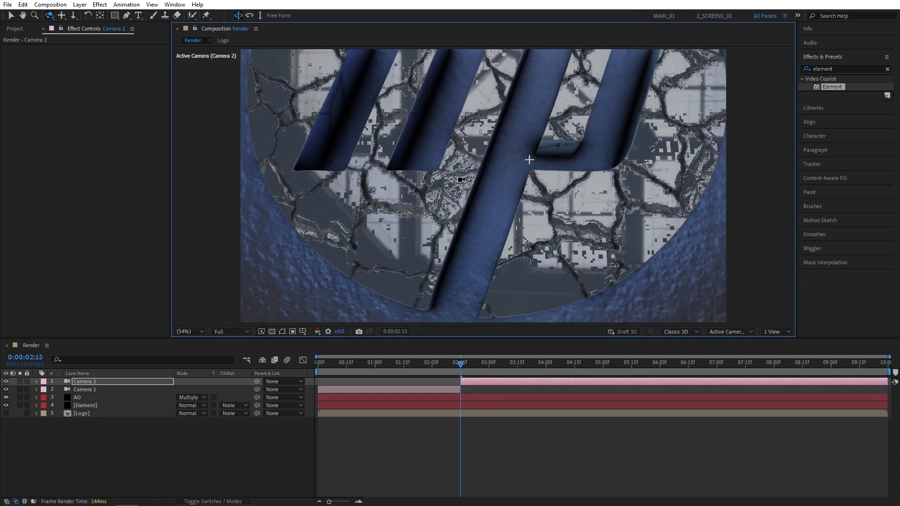
Step: At the 5-second mark, pan Camera 2 across the cracked HP letters
{"action": "left_click", "coordinate": [36, 383]}
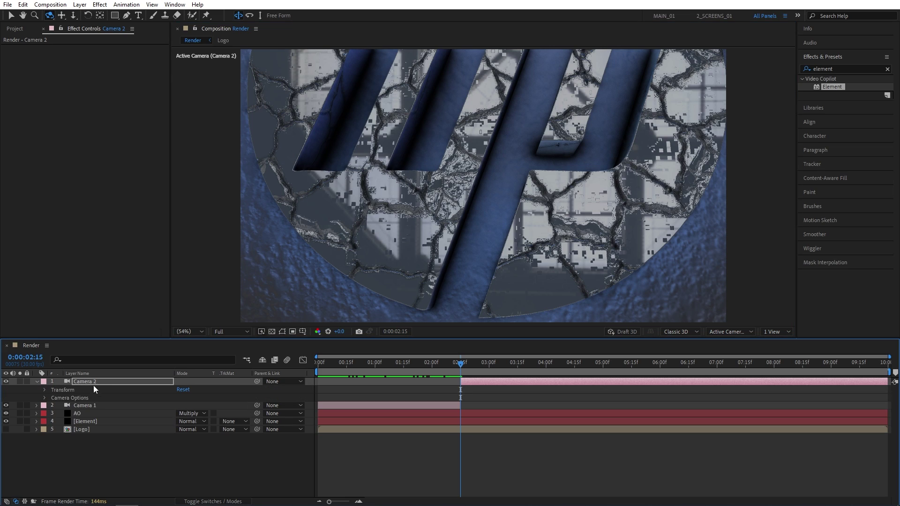
{"action": "left_click", "coordinate": [44, 390]}
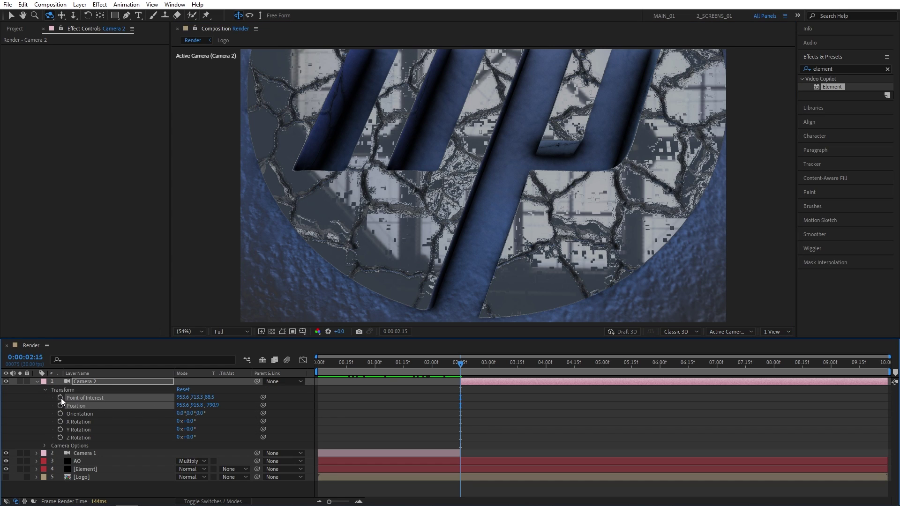
{"action": "left_click", "coordinate": [604, 366]}
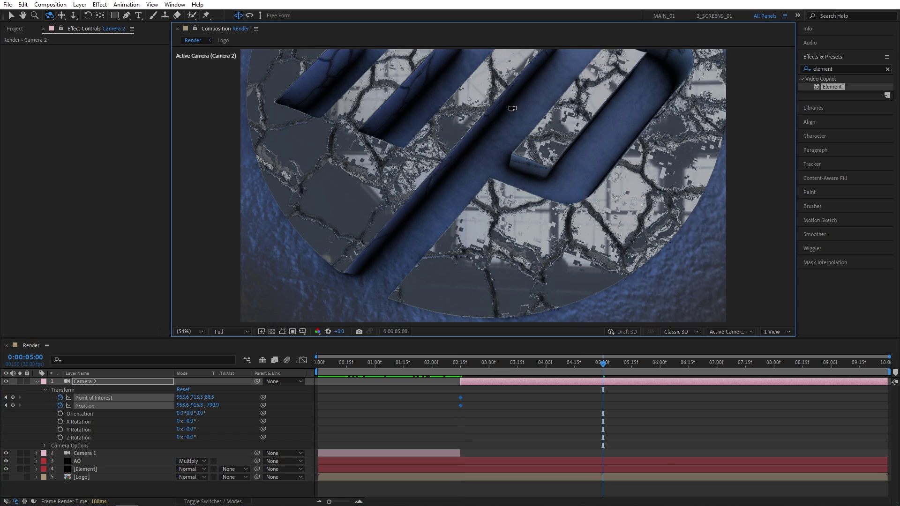
{"action": "mouse_move", "coordinate": [513, 109]}
{"action": "left_mouse_down"}
{"action": "mouse_move", "coordinate": [487, 183]}
{"action": "mouse_move", "coordinate": [464, 106]}
{"action": "left_mouse_up"}
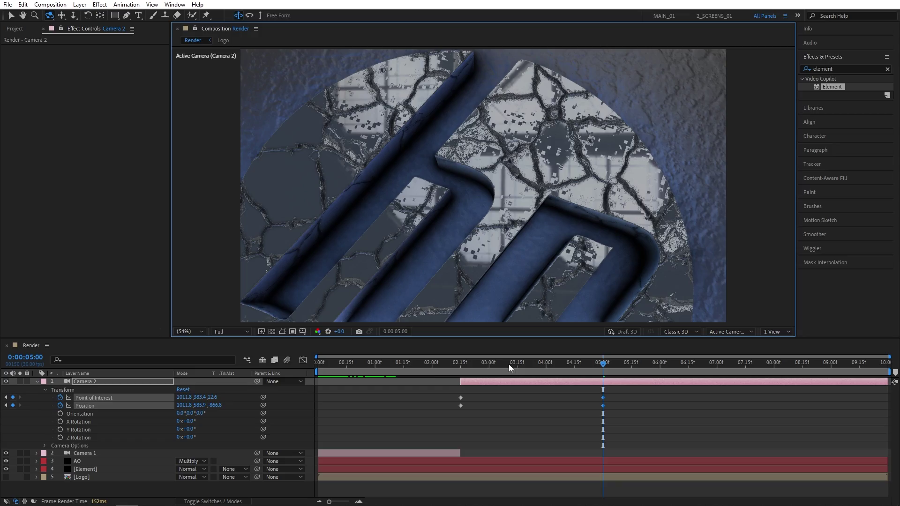
Step: End the work area at 5:00 and preview the close-up camera pan
{"action": "key", "text": "n"}
{"action": "left_click_drag", "start_coordinate": [509, 364], "coordinate": [456, 364]}
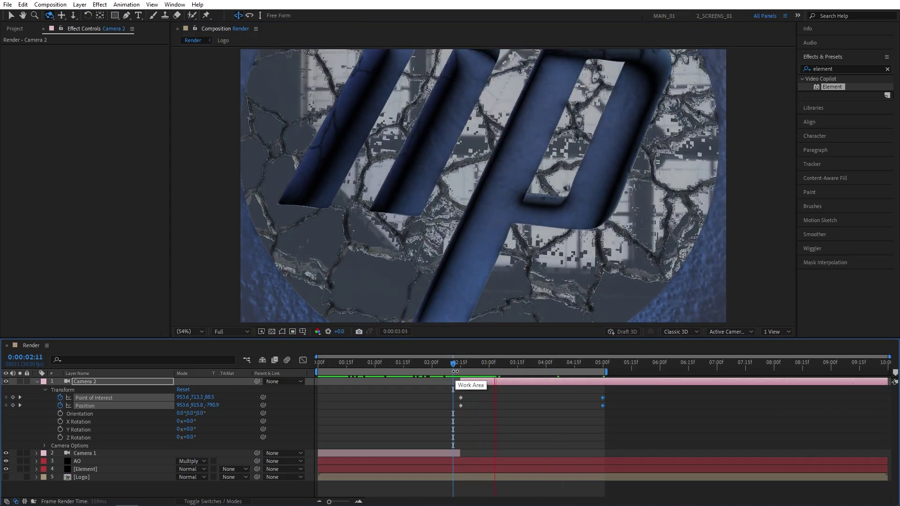
{"action": "key", "text": "space"}
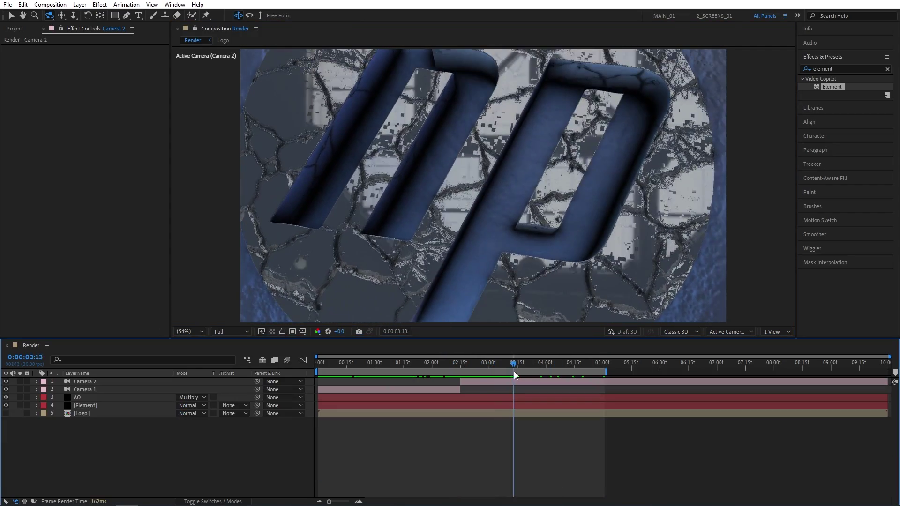
{"action": "left_click_drag", "start_coordinate": [515, 365], "coordinate": [410, 365]}
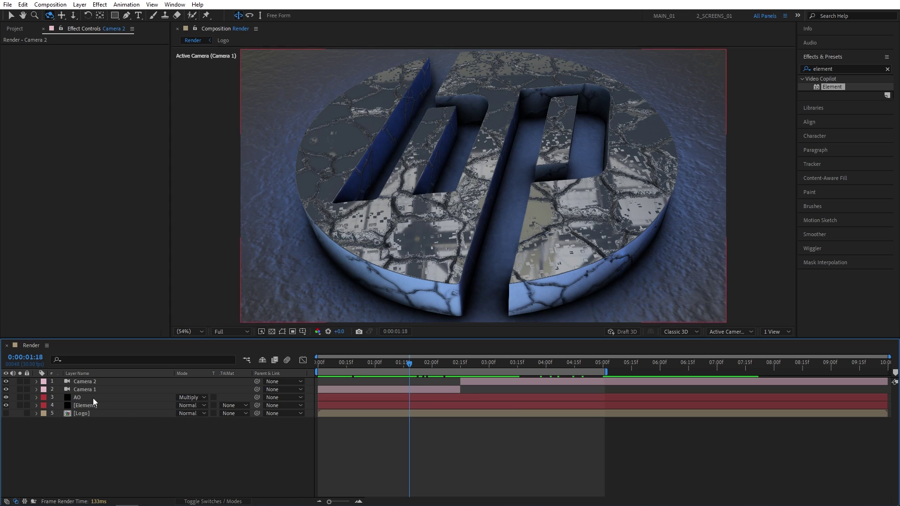
Step: Turn on Camera 1's depth of field with aperture 100 and blur level 150%
{"action": "left_click", "coordinate": [38, 390]}
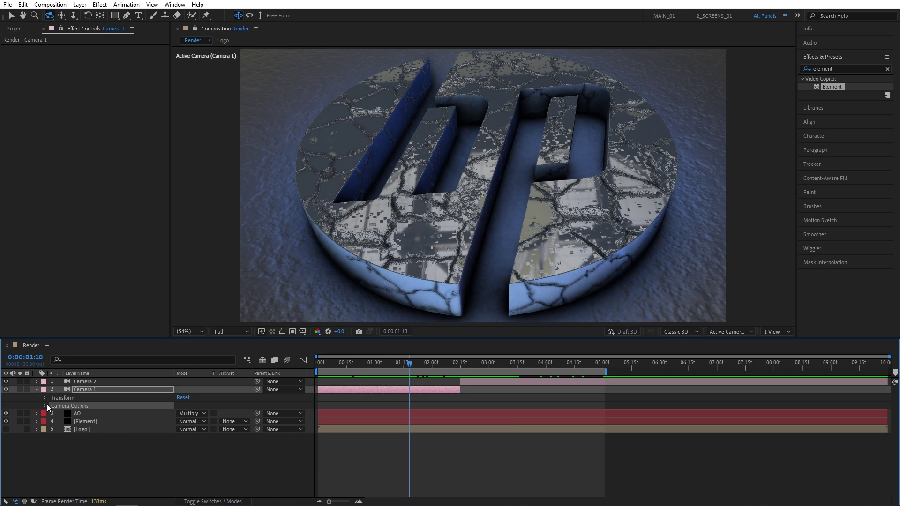
{"action": "left_click", "coordinate": [46, 405]}
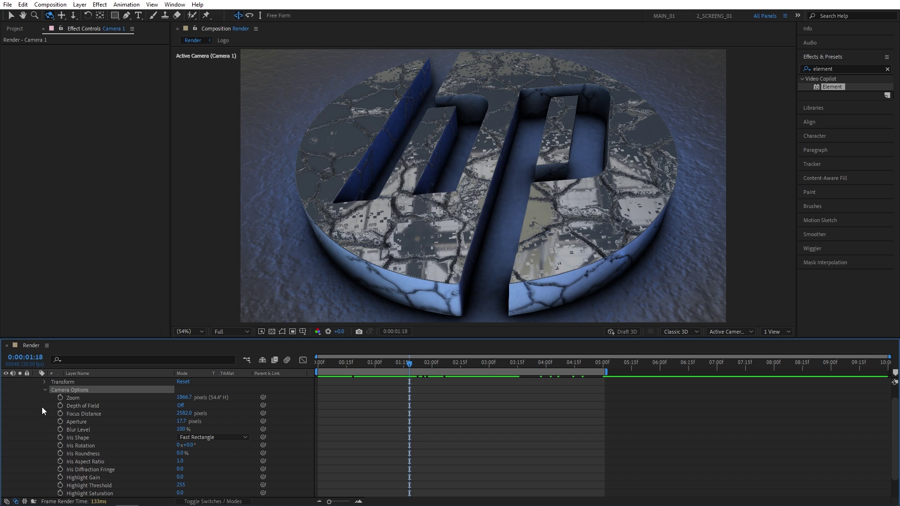
{"action": "left_click", "coordinate": [182, 407]}
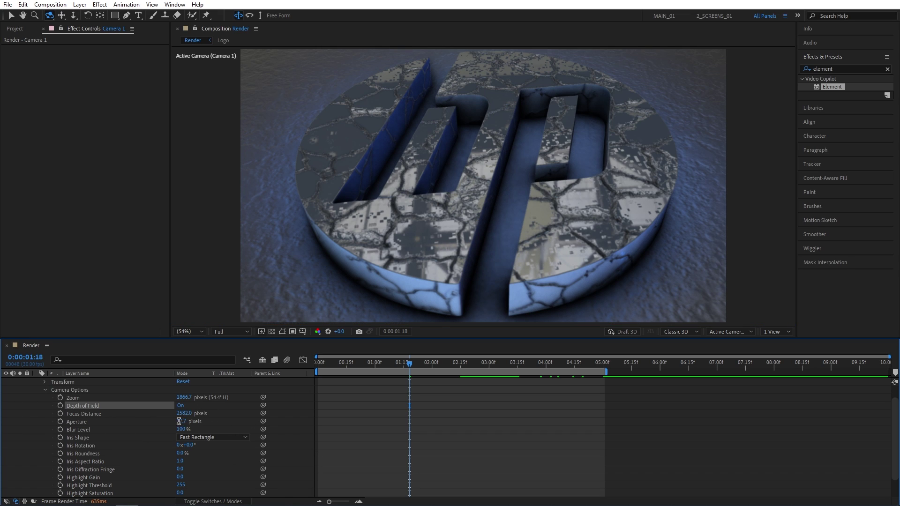
{"action": "type", "text": "100"}
{"action": "key", "text": "Tab"}
{"action": "type", "text": "1"}
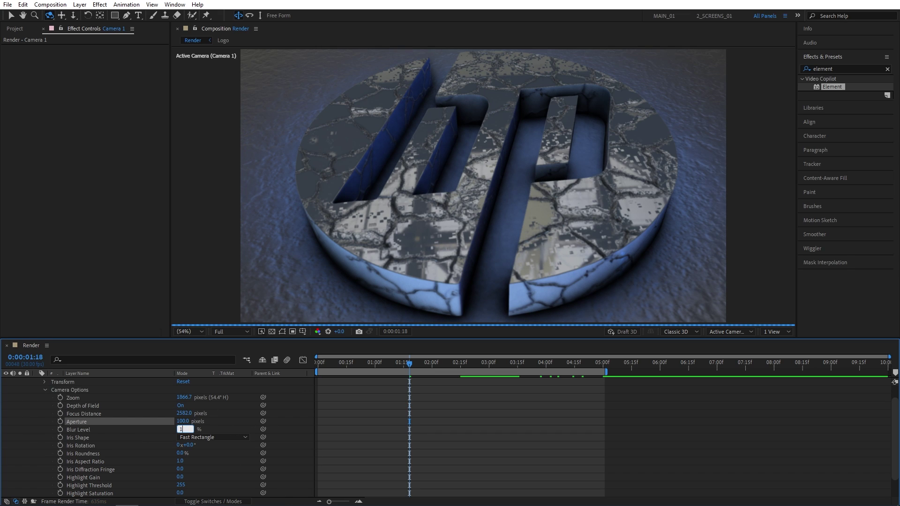
{"action": "key", "text": "Return"}
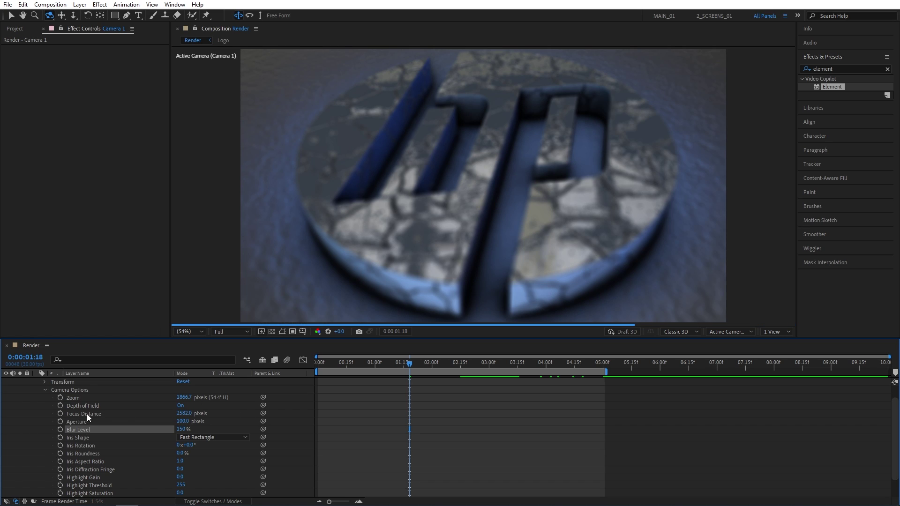
{"action": "left_click", "coordinate": [778, 331]}
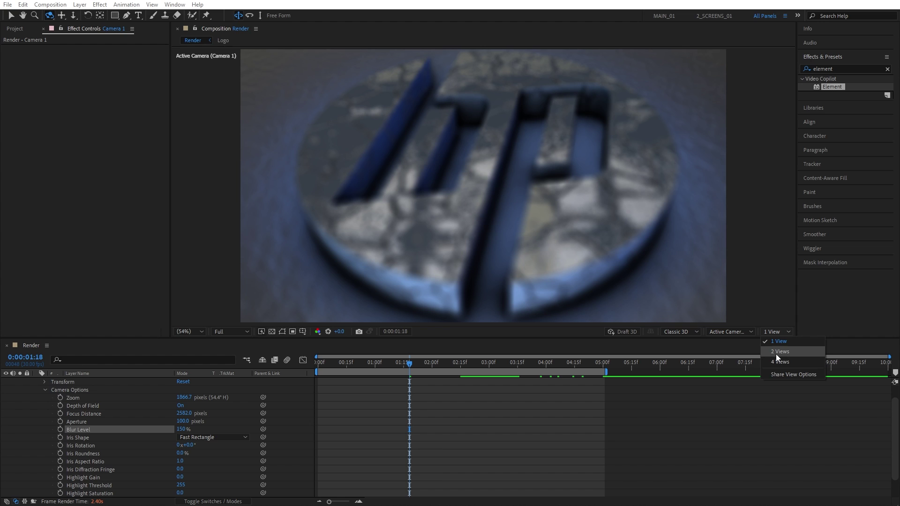
Step: Split the viewer into two views and set Camera 1's focus distance to 800 pixels
{"action": "left_click", "coordinate": [782, 352]}
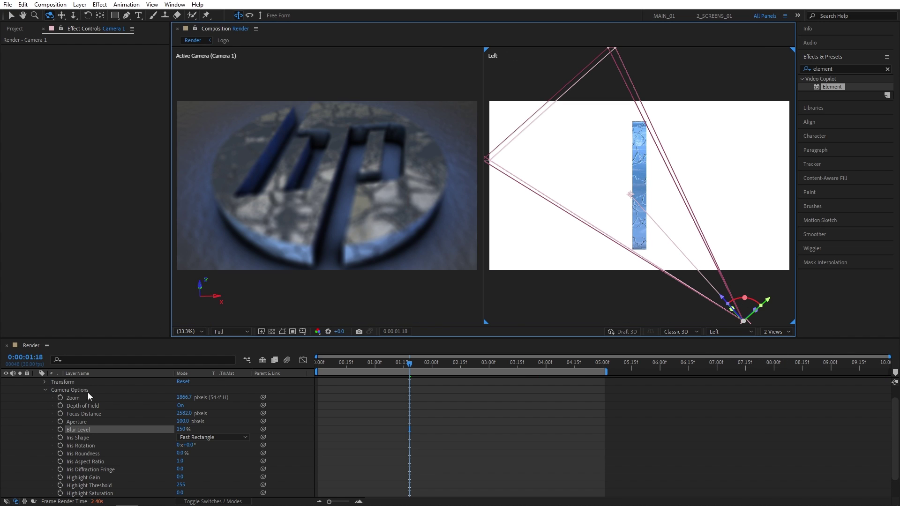
{"action": "left_click_drag", "start_coordinate": [184, 413], "coordinate": [169, 413]}
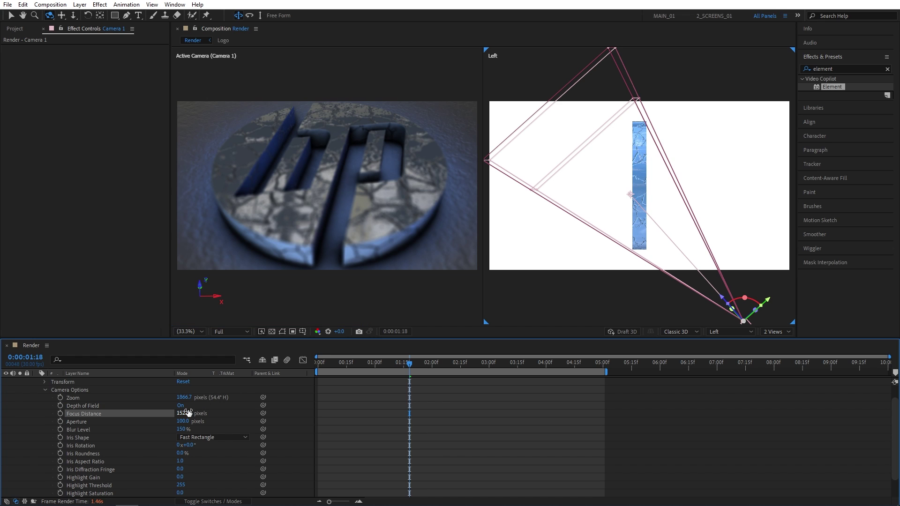
{"action": "left_click_drag", "start_coordinate": [184, 414], "coordinate": [159, 413]}
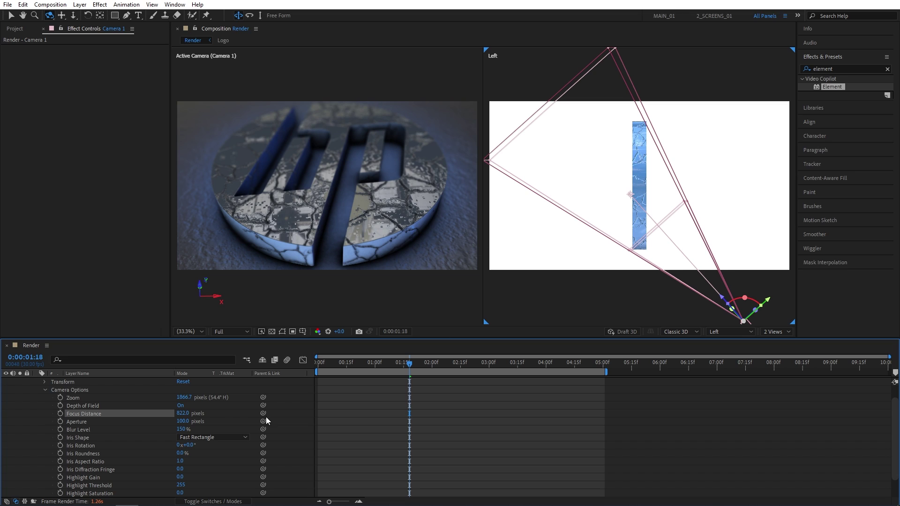
{"action": "left_click", "coordinate": [182, 413]}
{"action": "type", "text": "800"}
{"action": "key", "text": "Return"}
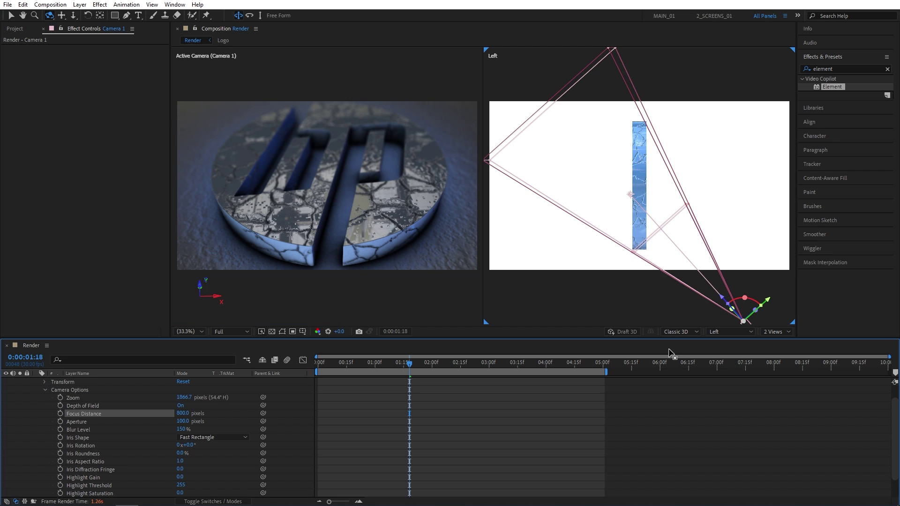
{"action": "key", "text": "ctrl+shift+d"}
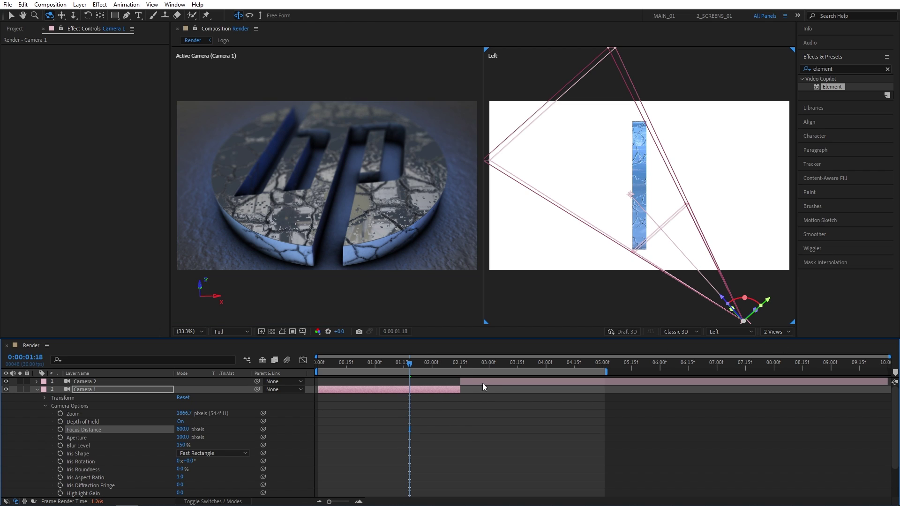
Step: Turn on Camera 2's depth of field: aperture 100, blur level 150%, focus distance 800 pixels
{"action": "left_click_drag", "start_coordinate": [483, 383], "coordinate": [533, 383]}
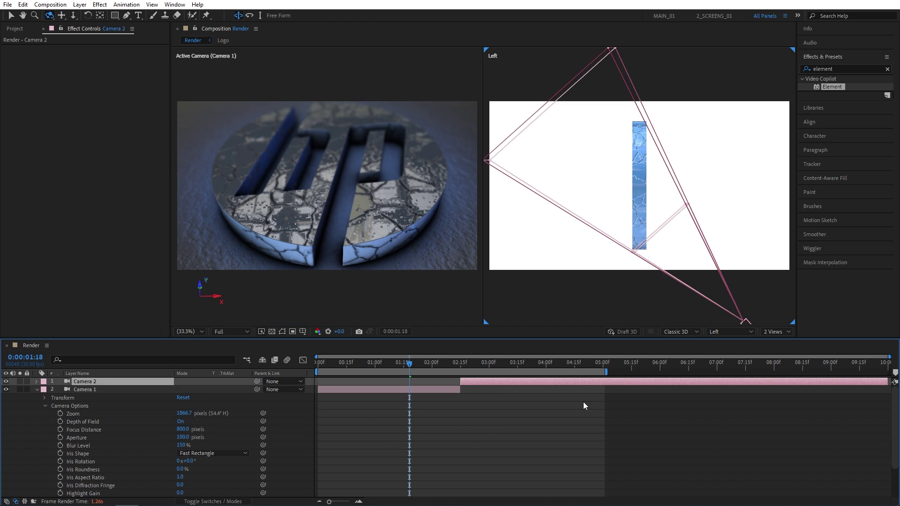
{"action": "left_click", "coordinate": [37, 382]}
{"action": "left_click", "coordinate": [45, 446]}
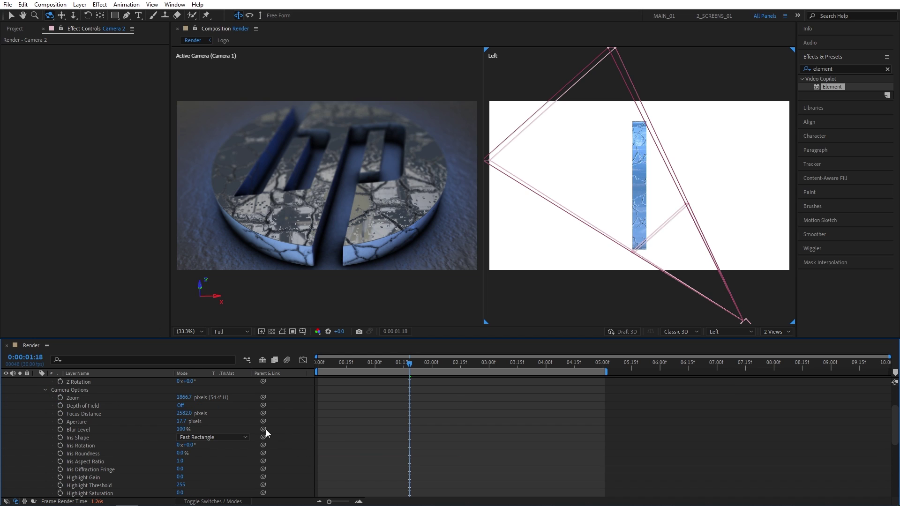
{"action": "left_click", "coordinate": [180, 407]}
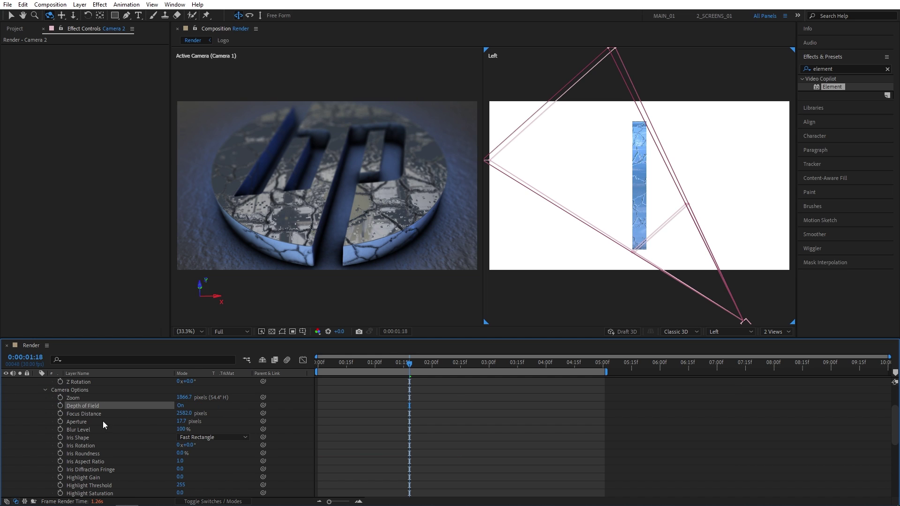
{"action": "left_click", "coordinate": [182, 422]}
{"action": "type", "text": "100"}
{"action": "key", "text": "Tab"}
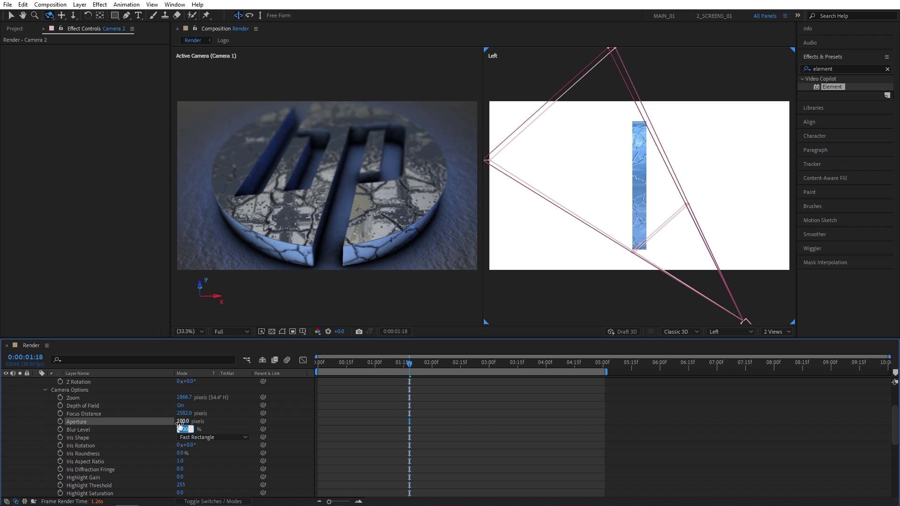
{"action": "type", "text": "150"}
{"action": "key", "text": "Return"}
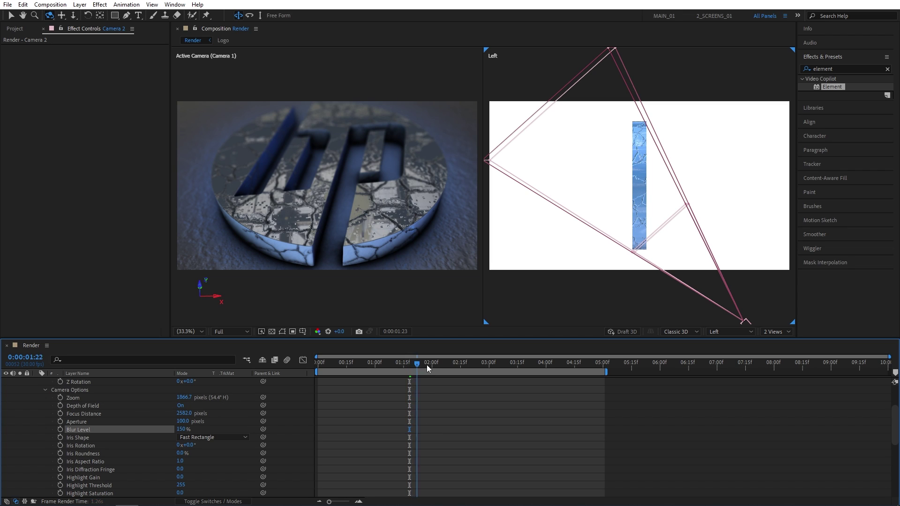
{"action": "left_click_drag", "start_coordinate": [411, 363], "coordinate": [500, 363]}
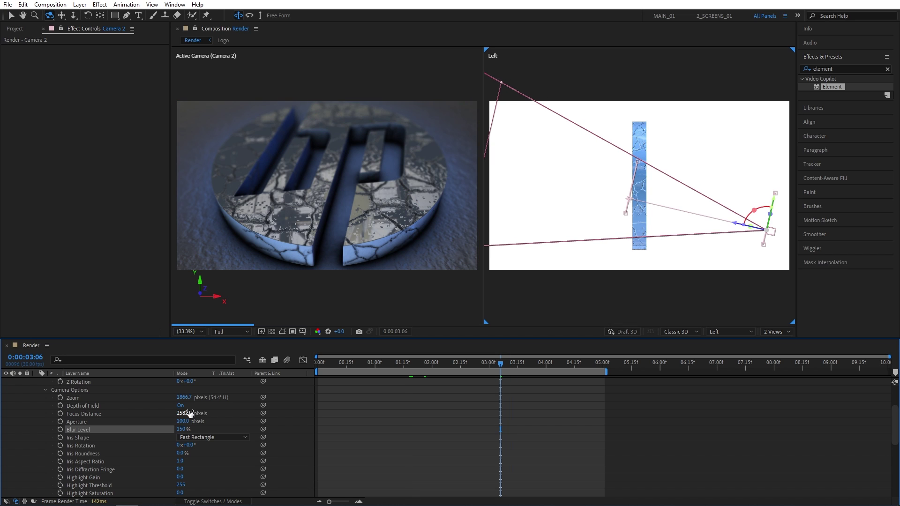
{"action": "mouse_move", "coordinate": [187, 413]}
{"action": "left_mouse_down"}
{"action": "mouse_move", "coordinate": [140, 412]}
{"action": "mouse_move", "coordinate": [177, 416]}
{"action": "left_mouse_up"}
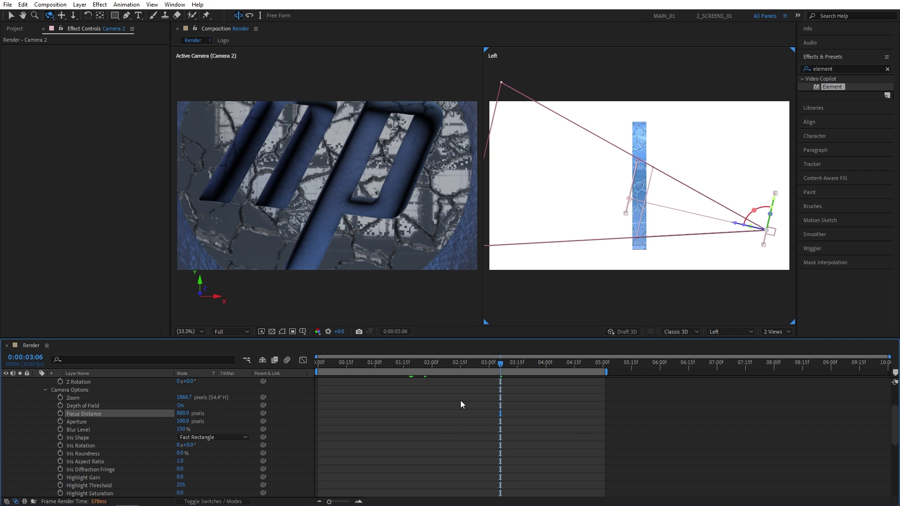
{"action": "scroll", "coordinate": [68, 406], "scroll_direction": "up", "scroll_amount": 3}
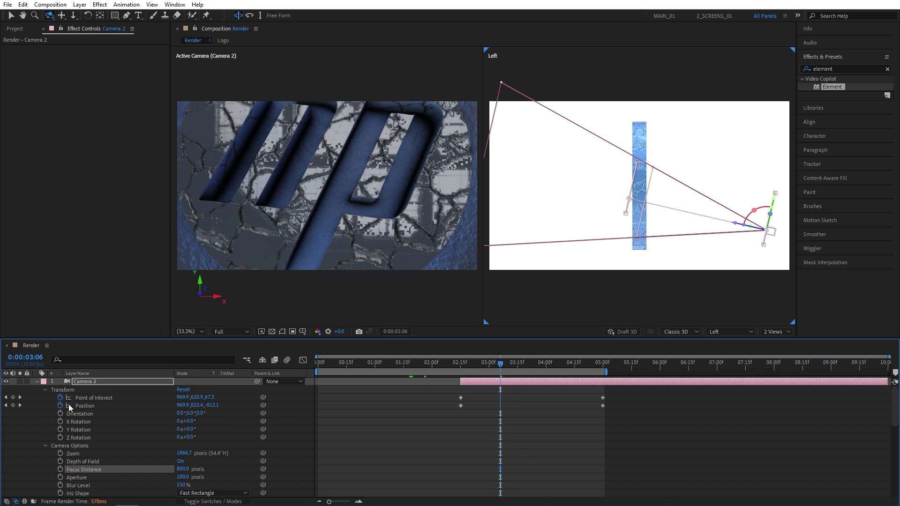
Step: Collapse Camera 2, switch the viewer to 1 View, and play from 0:00
{"action": "left_click", "coordinate": [36, 383]}
{"action": "left_click", "coordinate": [777, 332]}
{"action": "left_click", "coordinate": [781, 351]}
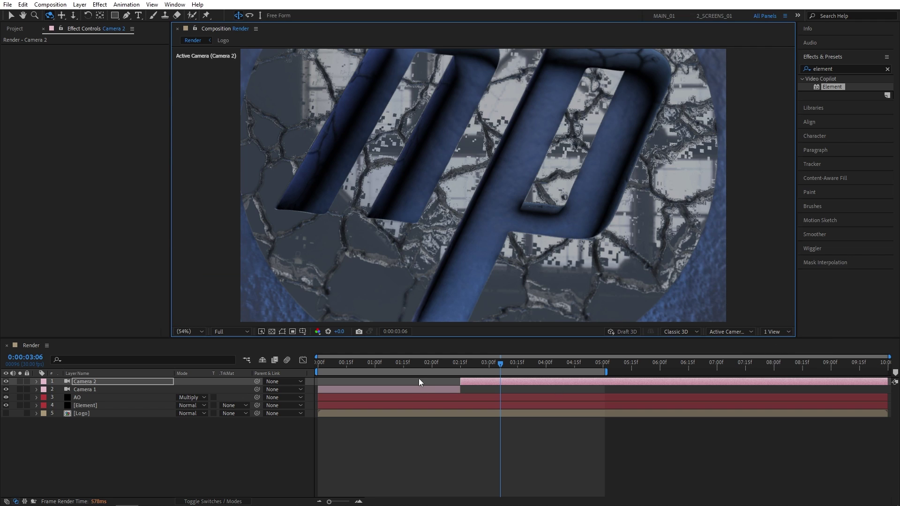
{"action": "left_click_drag", "start_coordinate": [499, 363], "coordinate": [320, 363]}
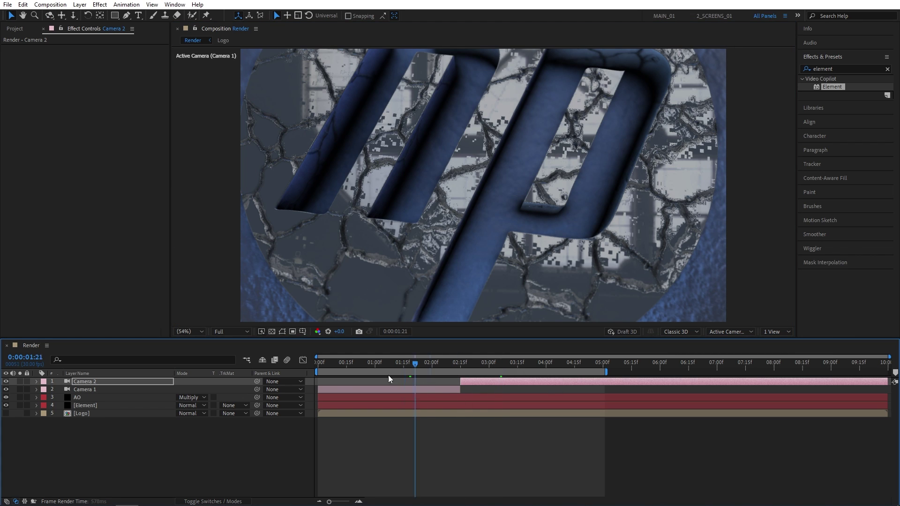
{"action": "key", "text": "space"}
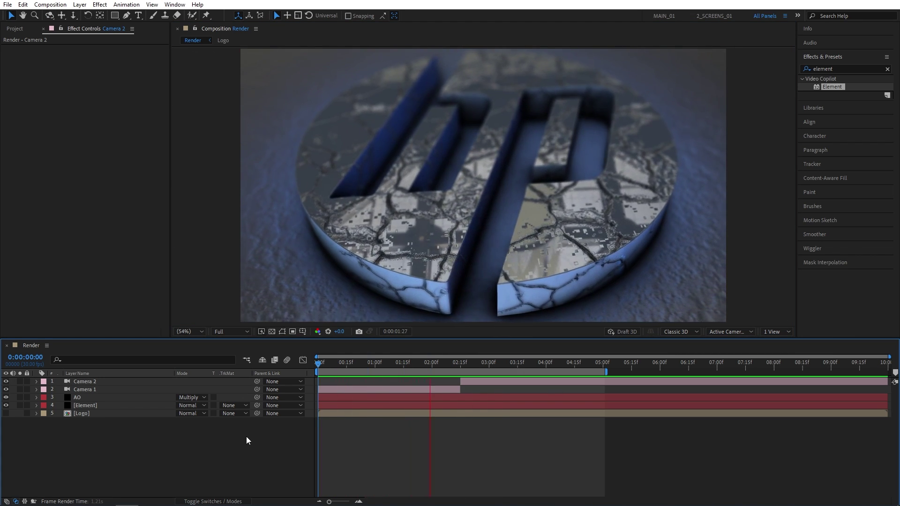